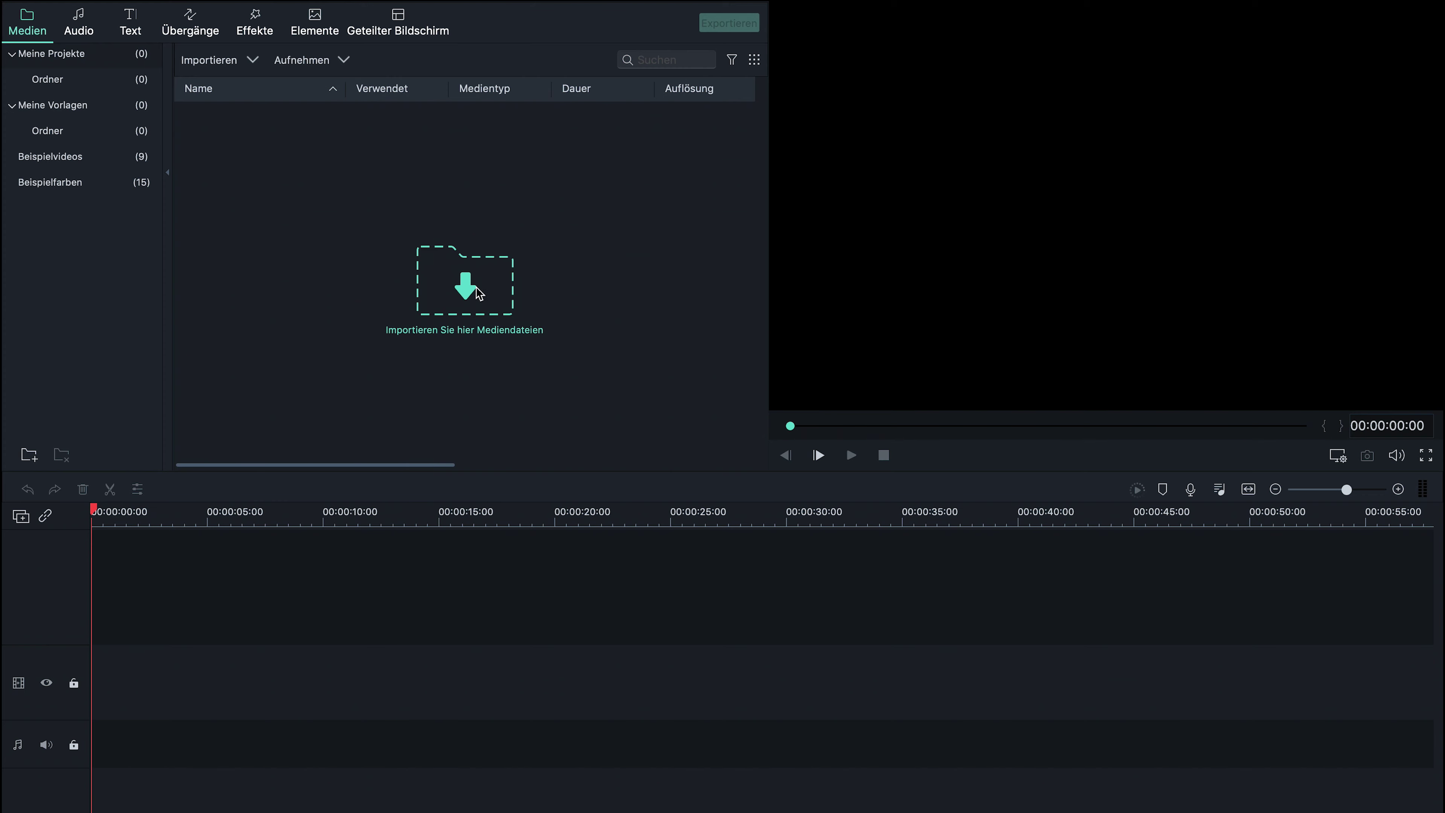
Import the video C0088.MP4 from the Footage folder into the empty media library
click(474, 292)
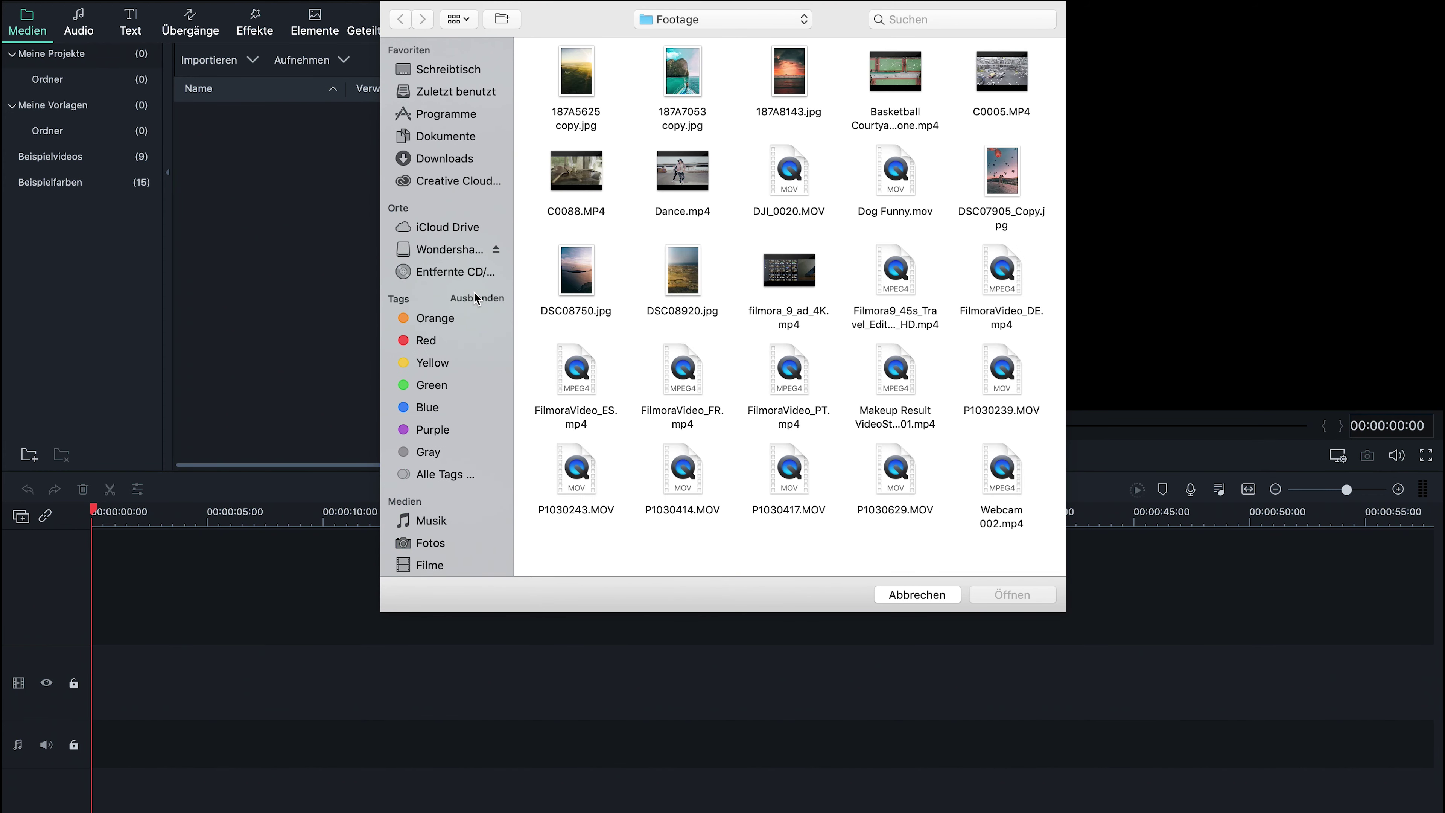
click(575, 212)
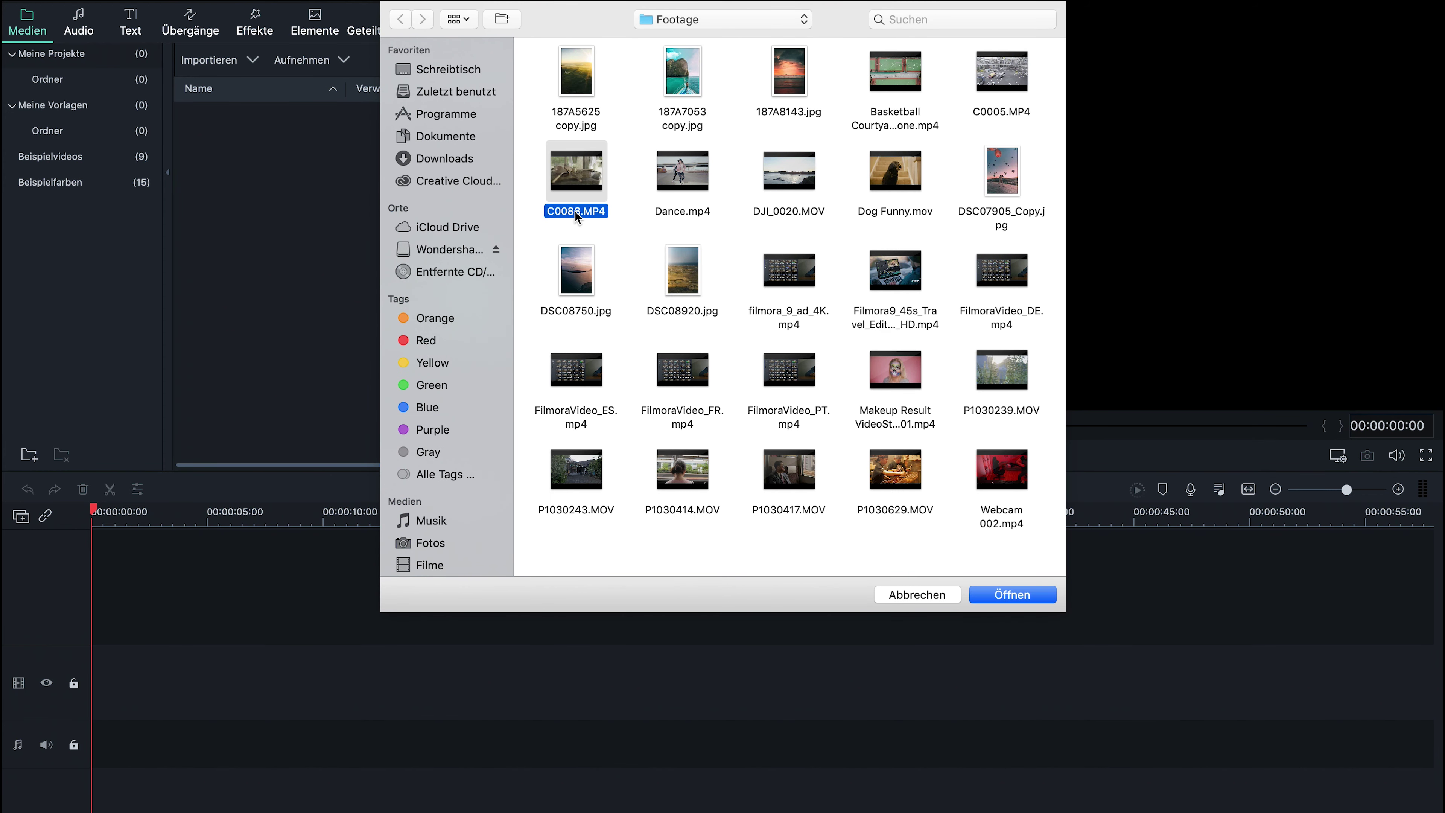
double_click(576, 212)
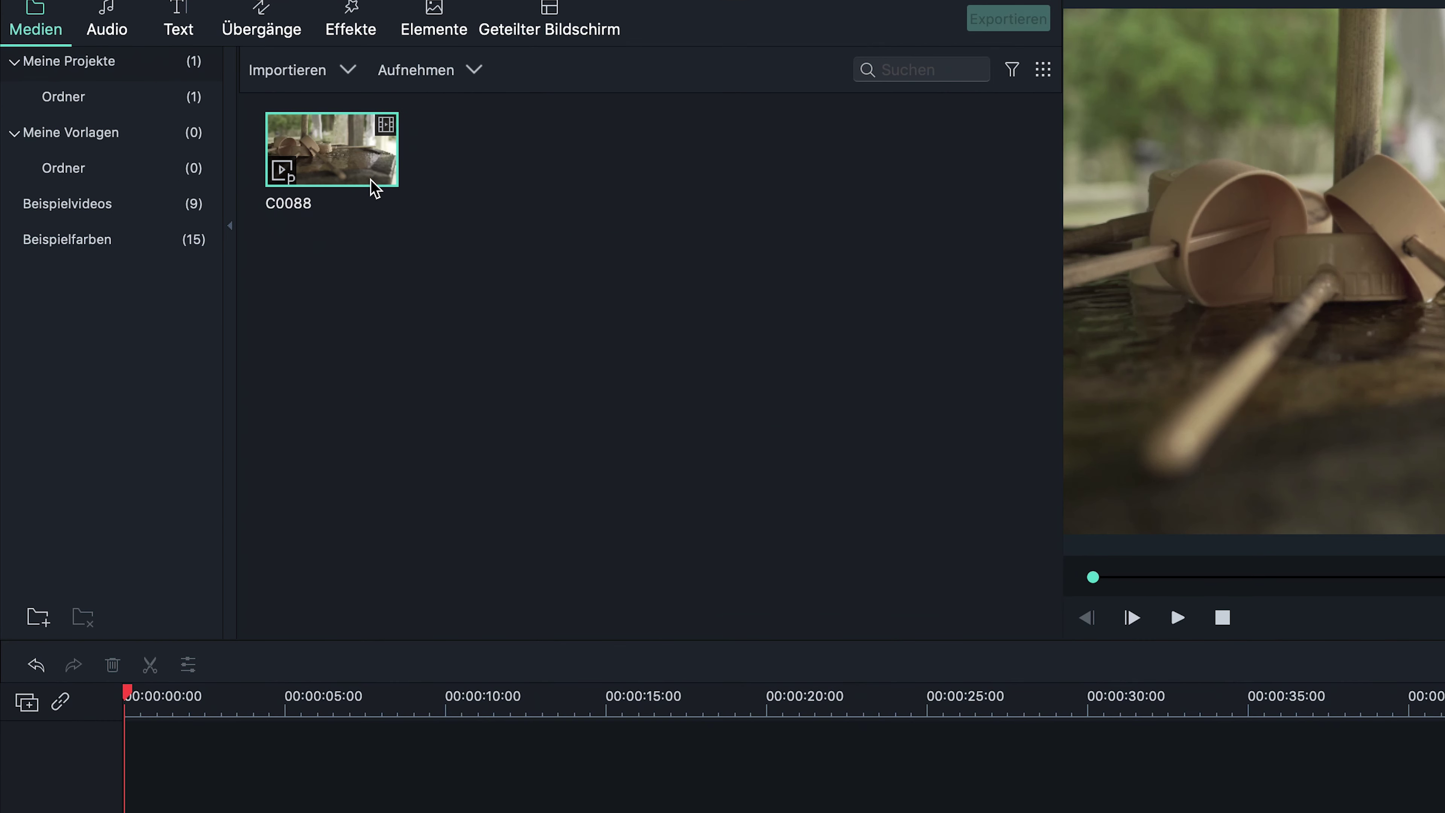
Add another footage clip to the media library straight from the Finder window
click(252, 60)
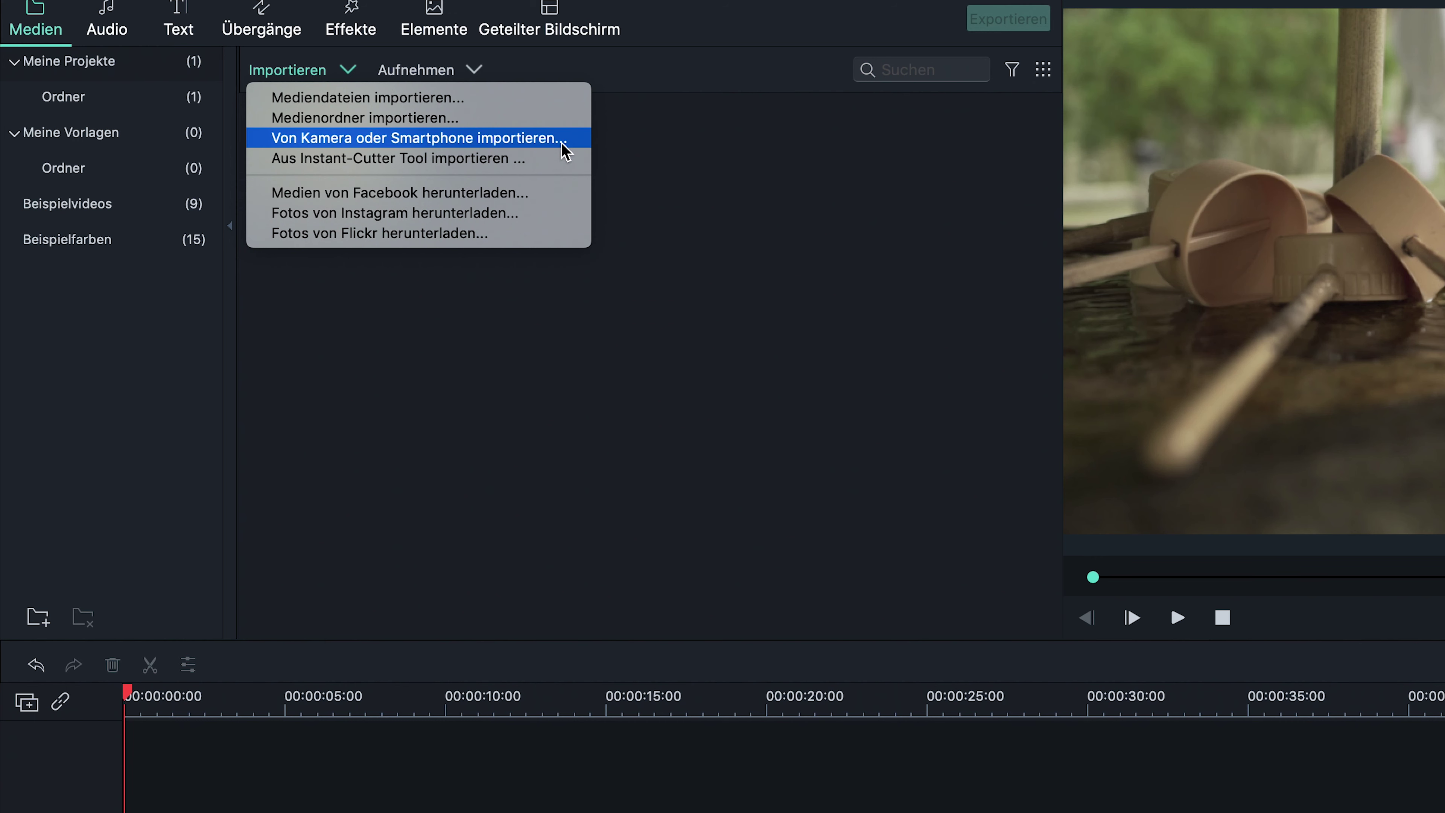
click(568, 120)
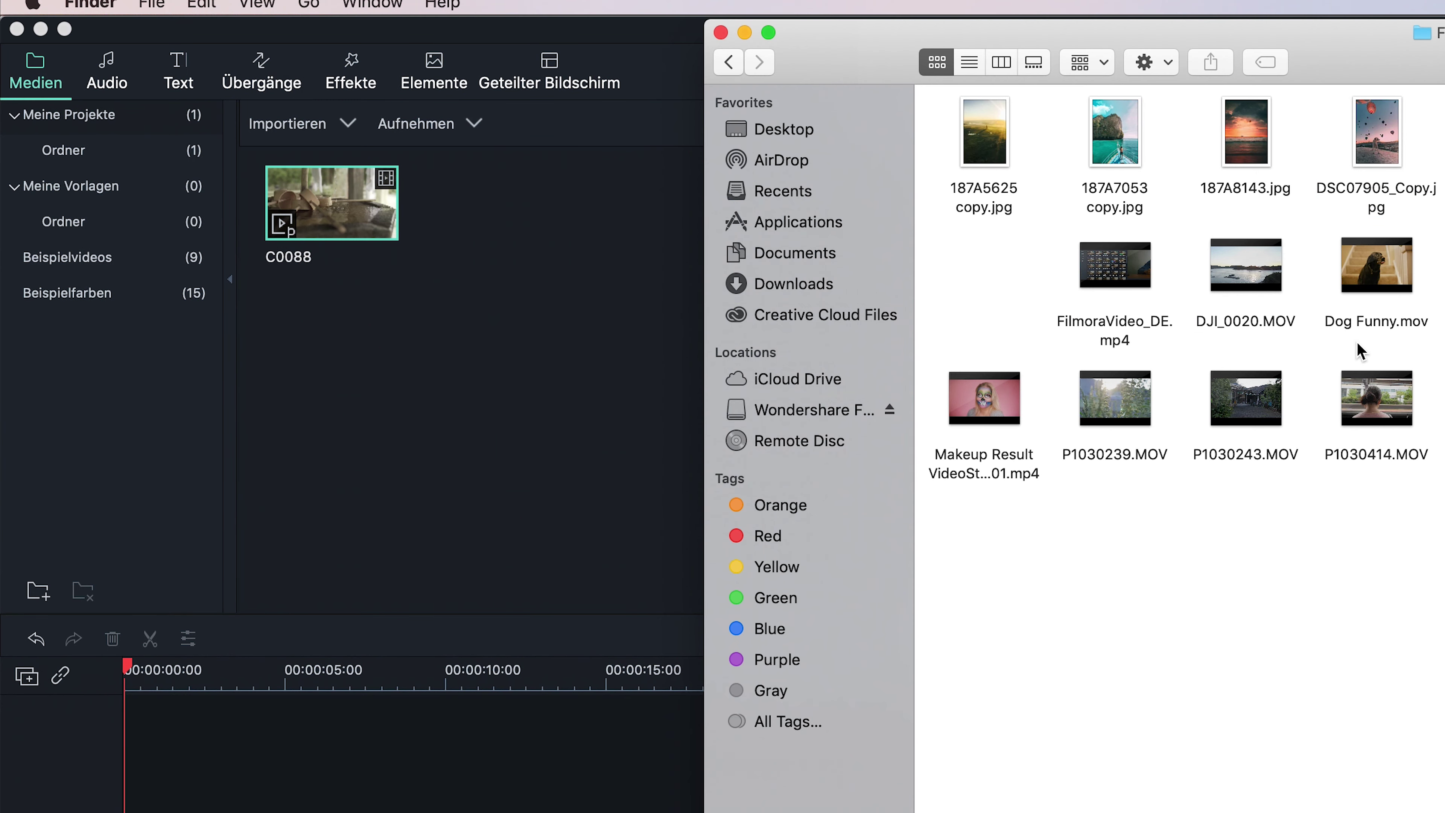
drag(1282, 324, 539, 527)
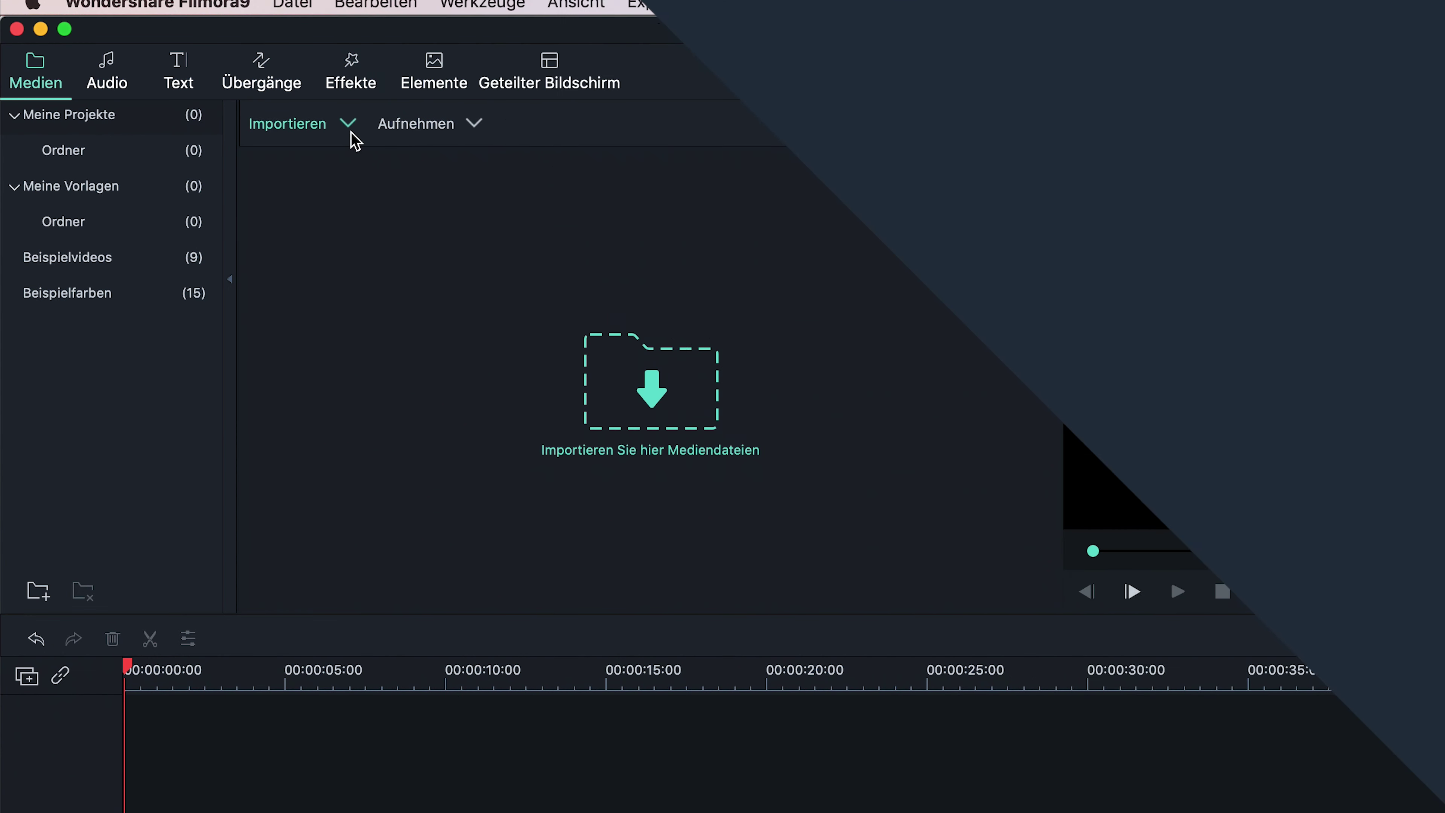
Launch the Instant-Cutter tool from the import options and load the C0088 clip for trimming
click(350, 129)
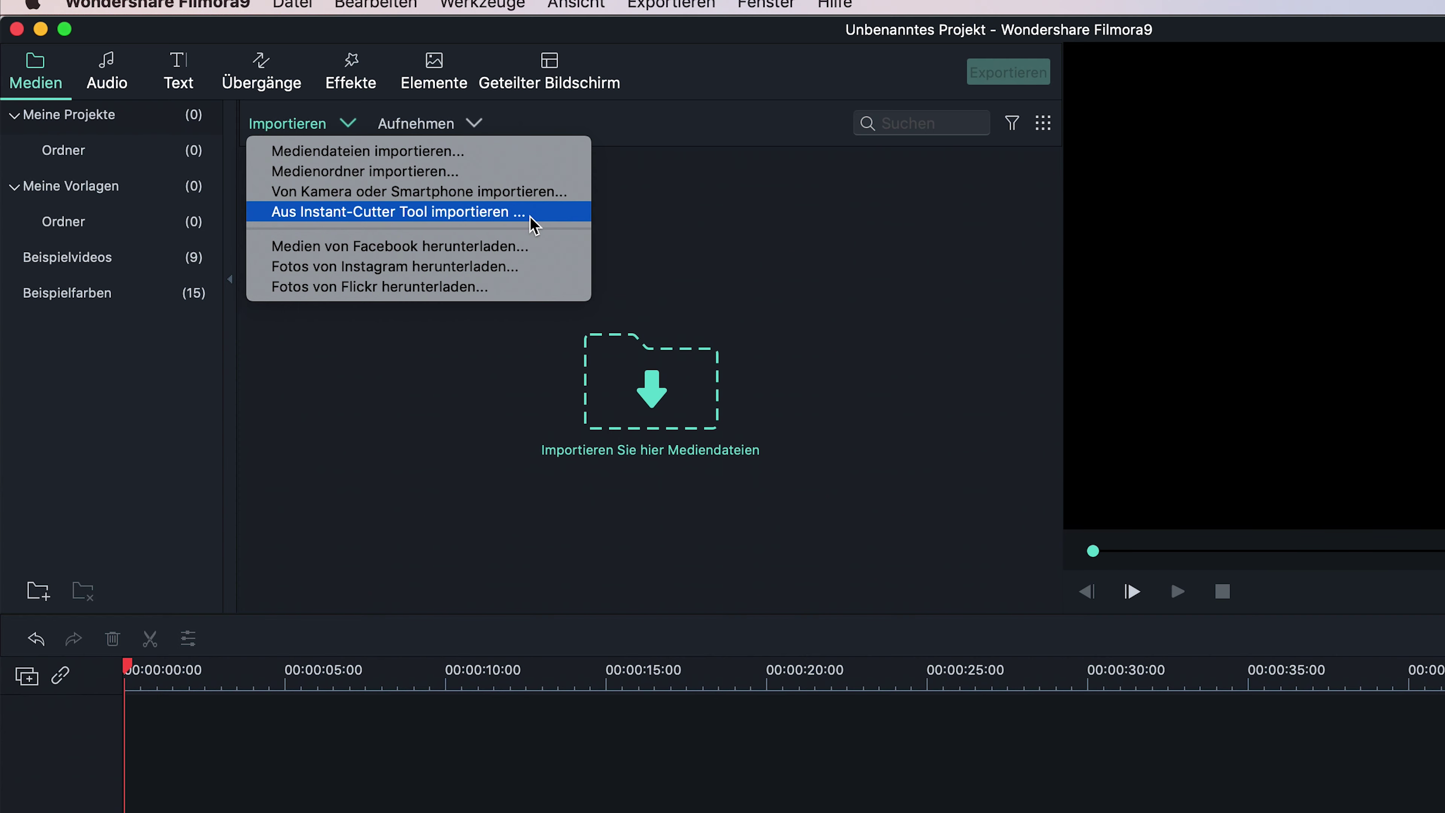
click(532, 217)
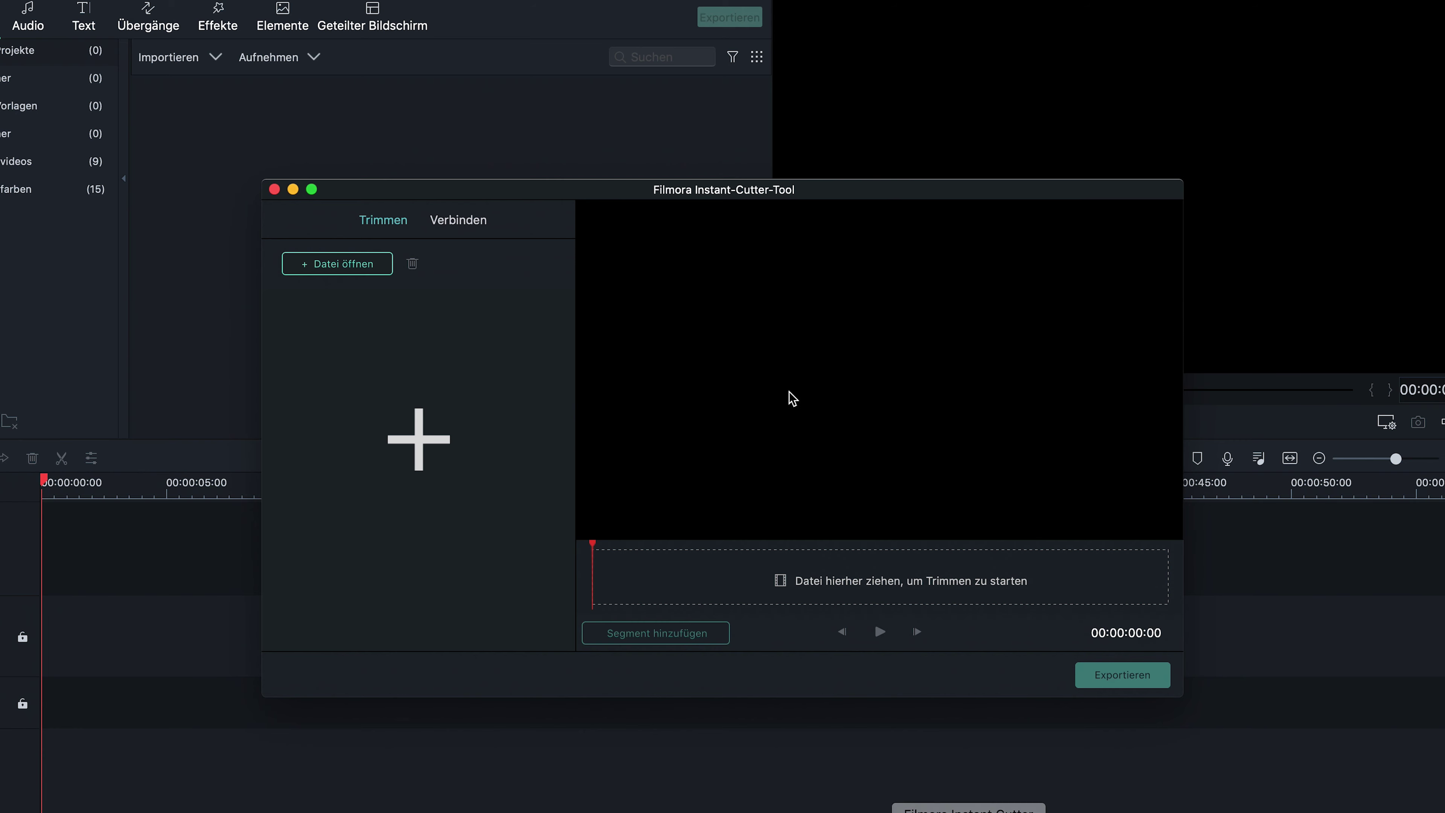
drag(744, 192, 748, 153)
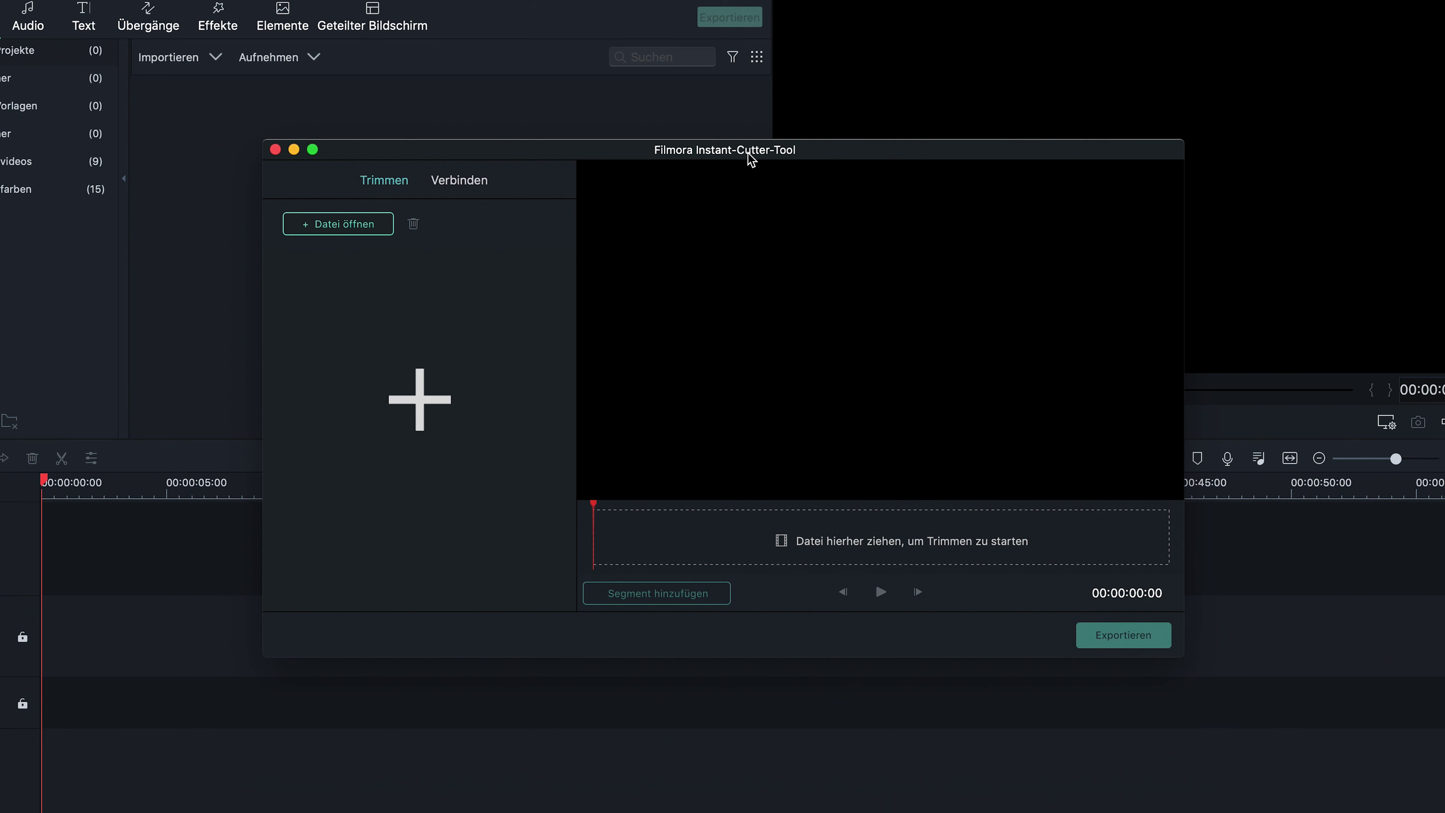
click(361, 231)
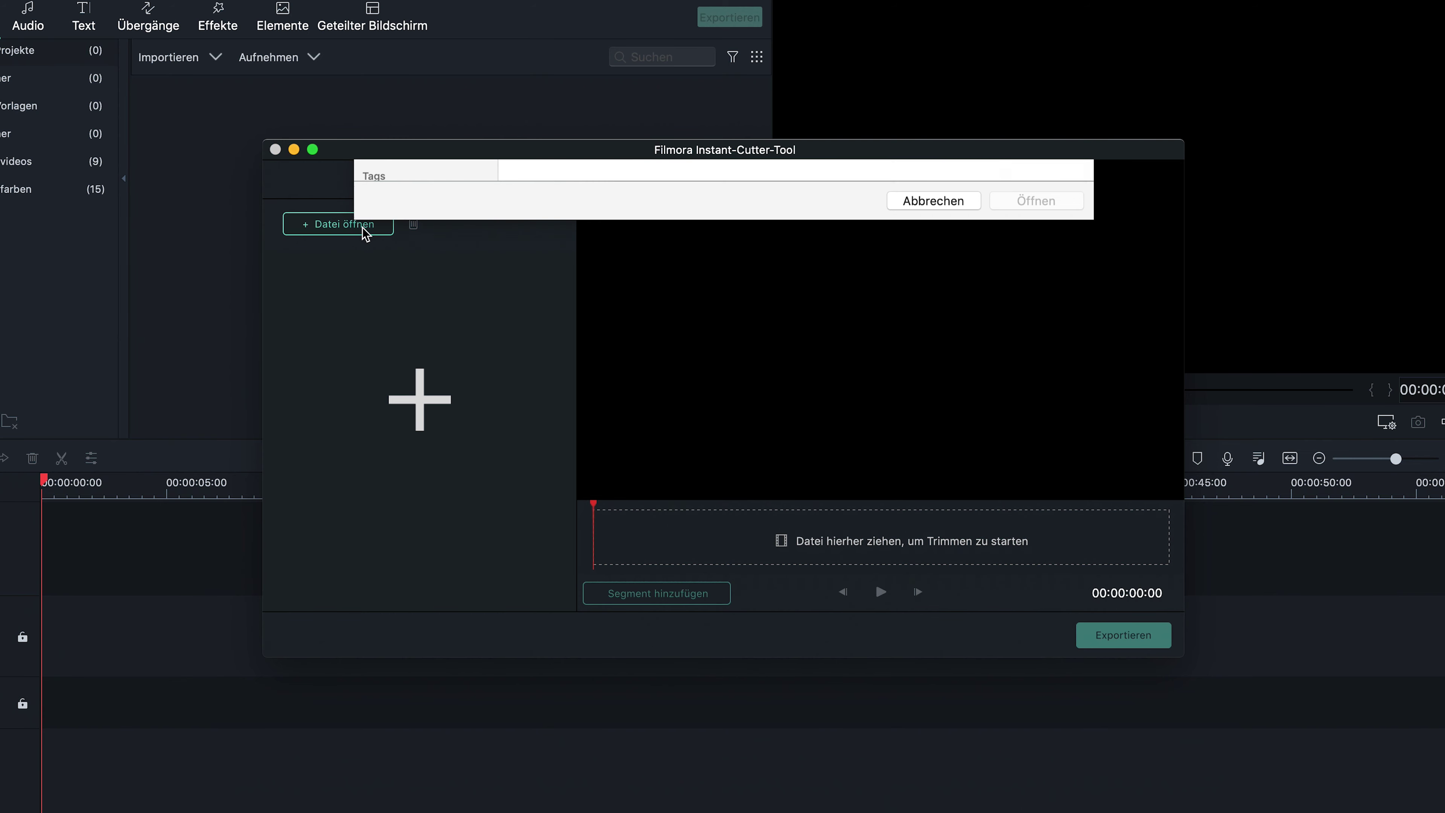
double_click(591, 349)
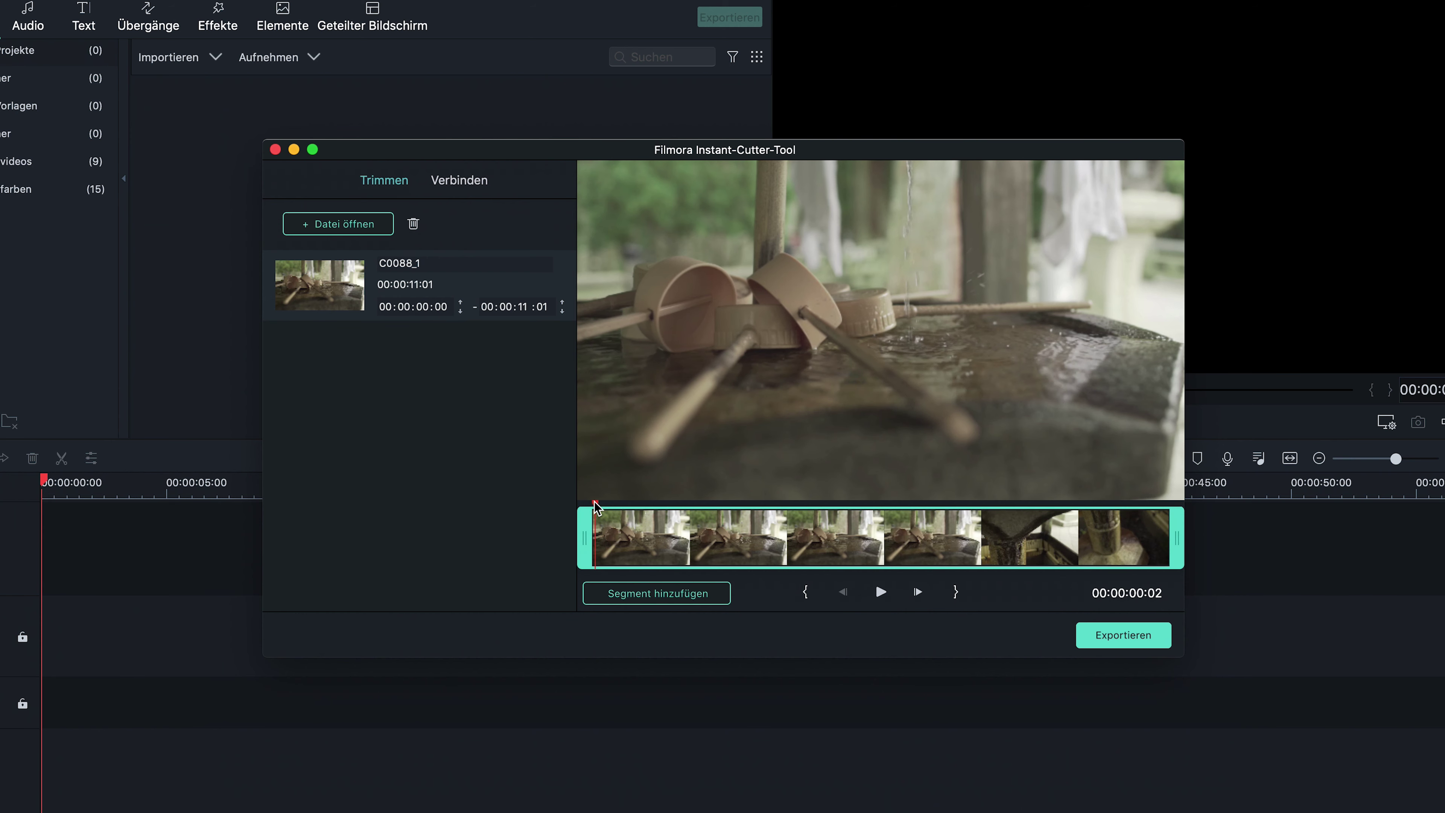
Trim the C0088 clip so that it starts at about 00:00:00:19 and ends at about 00:00:06:30
drag(596, 511, 657, 508)
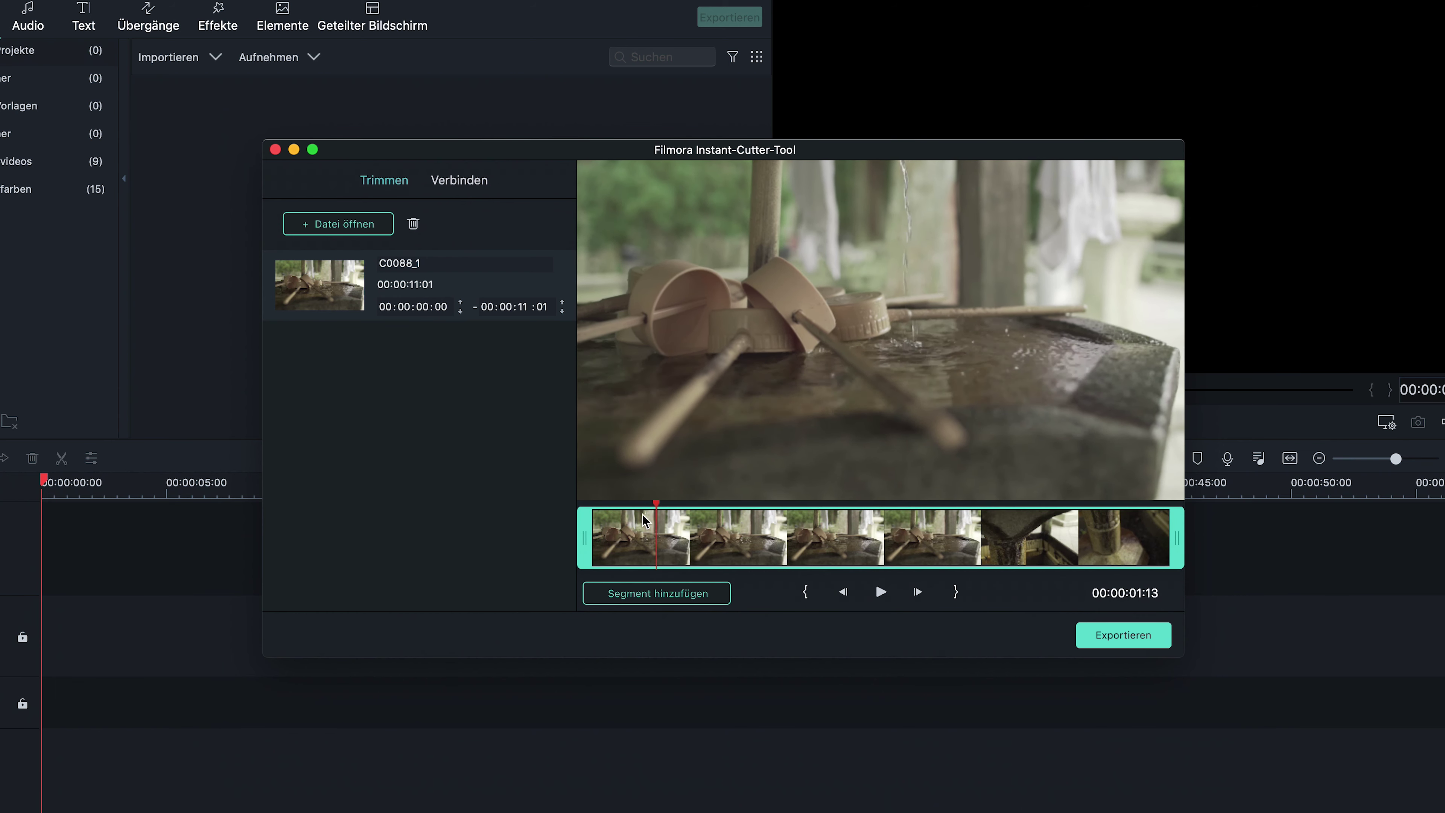
click(585, 537)
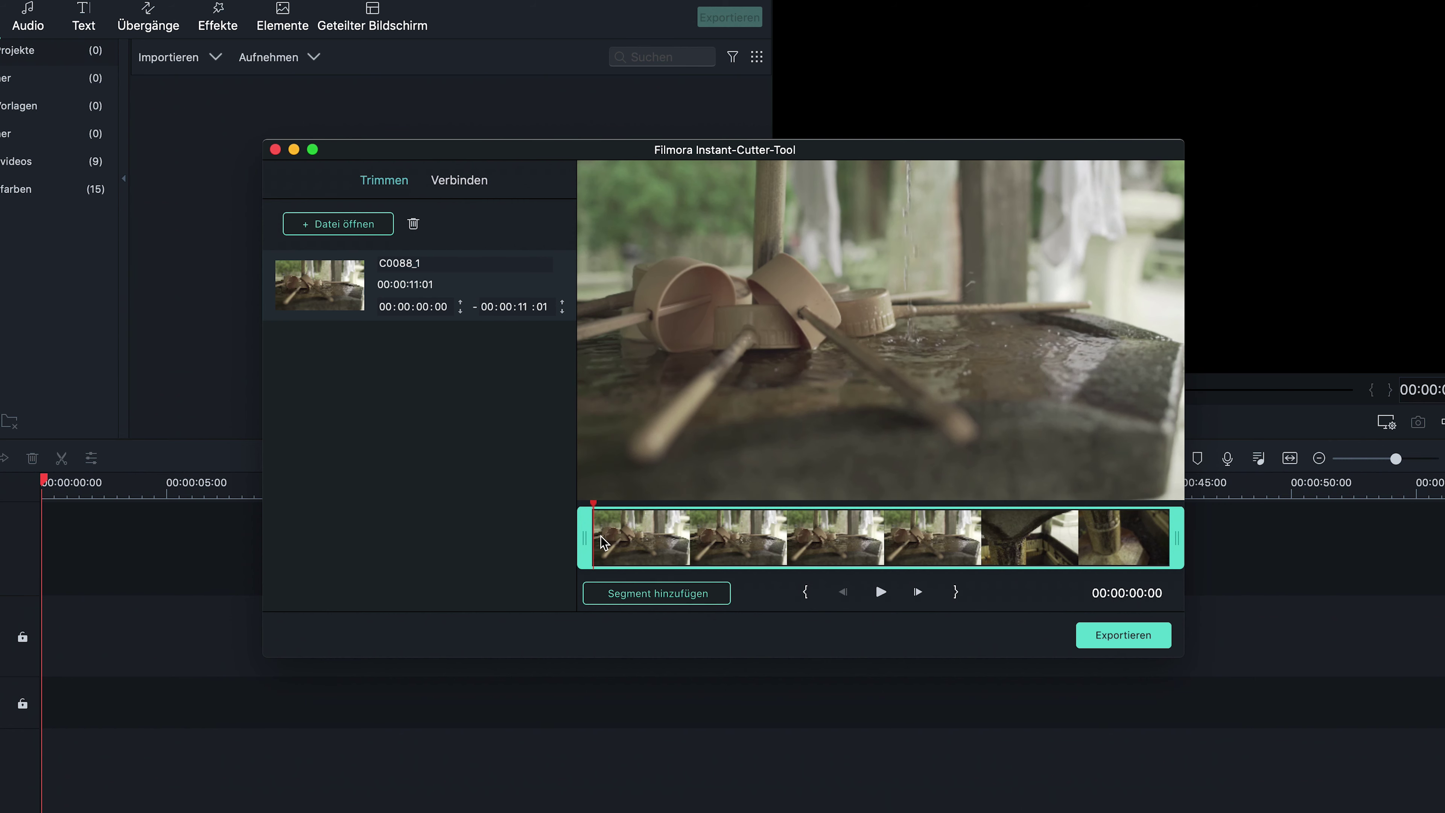
drag(579, 538, 601, 538)
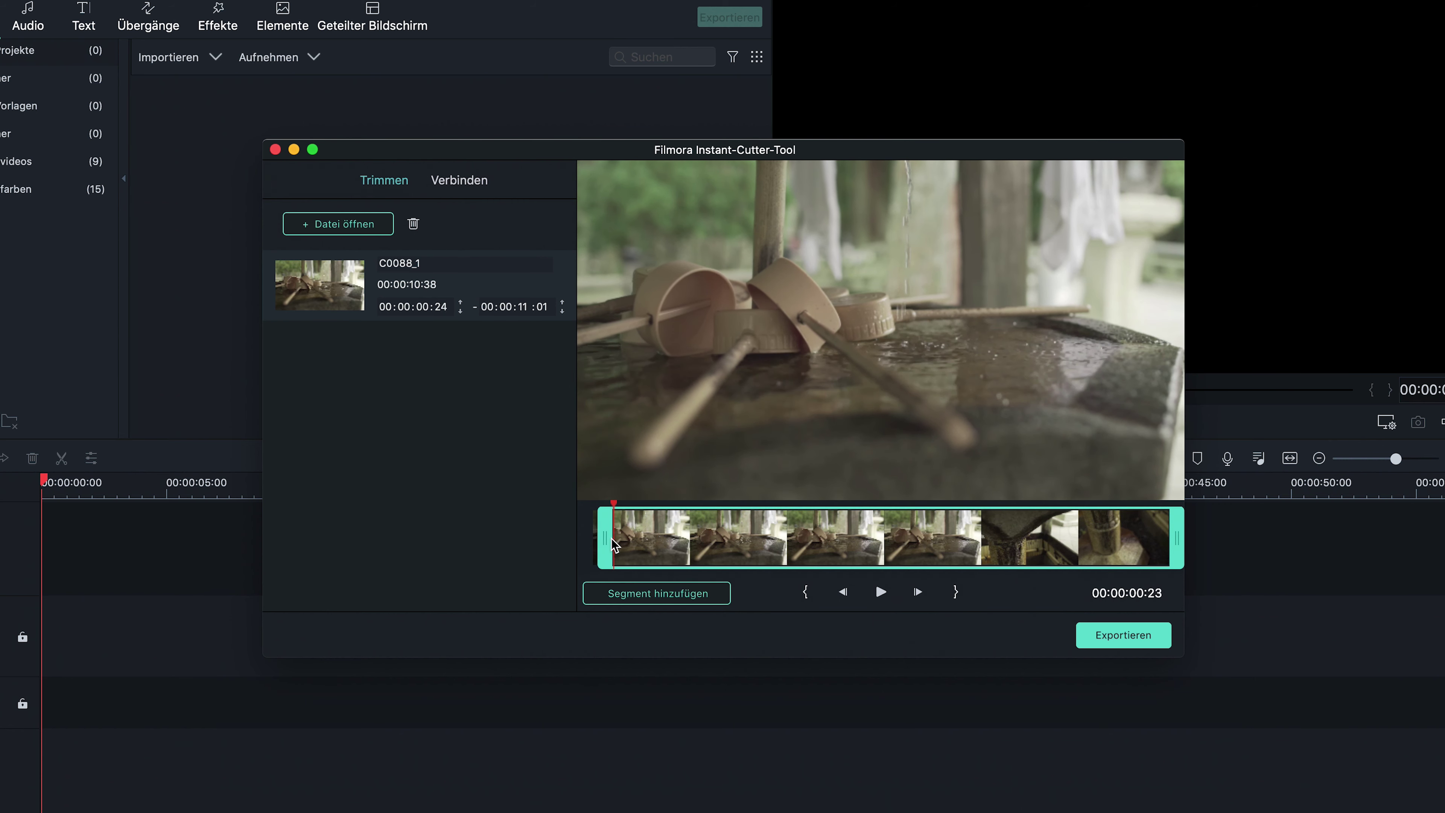
drag(1176, 538, 934, 561)
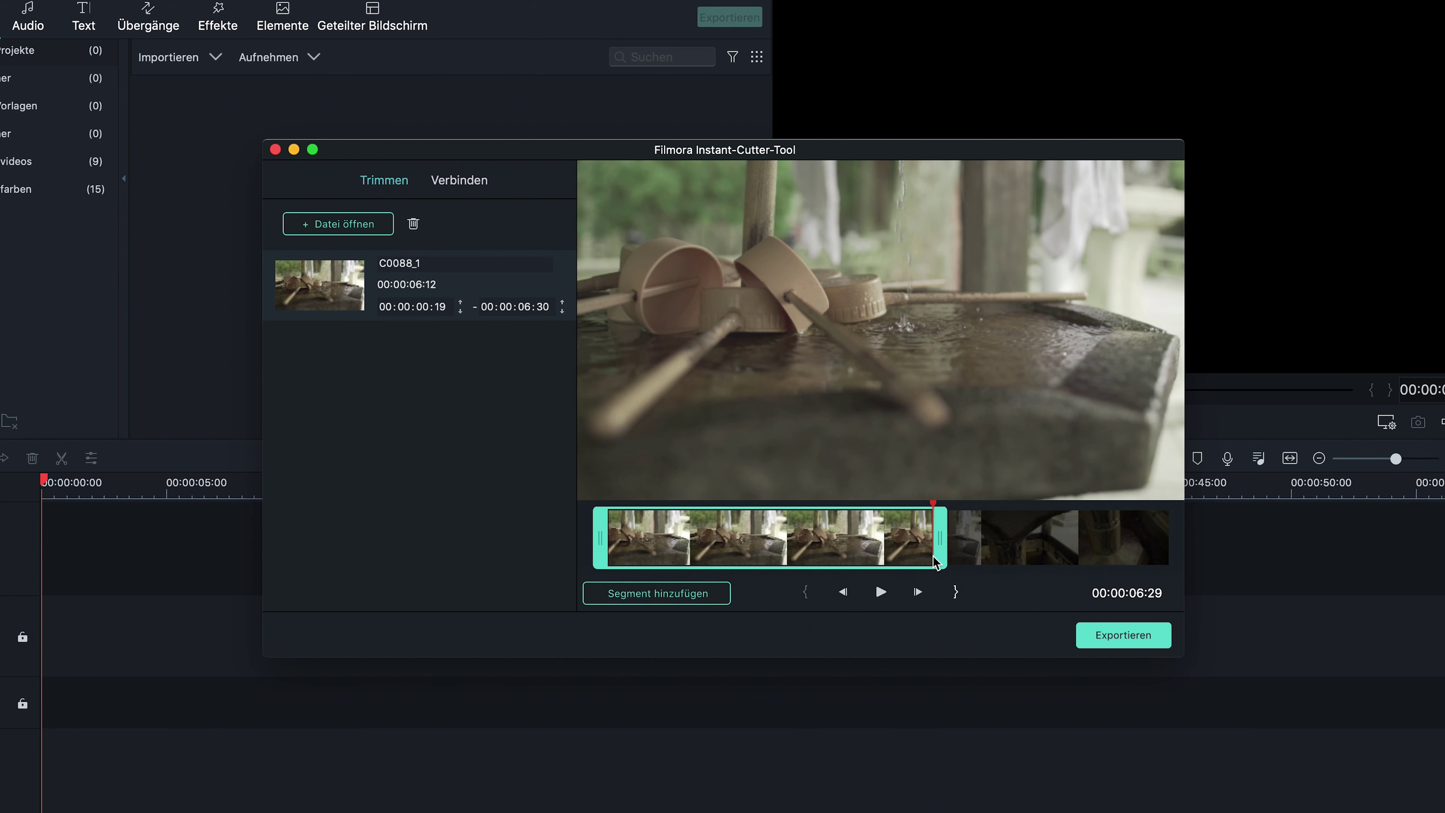
Switch the Instant-Cutter tool to joining clips (Verbinden) and load P1030414.MOV and P1030417.MOV from the Footage folder
click(475, 186)
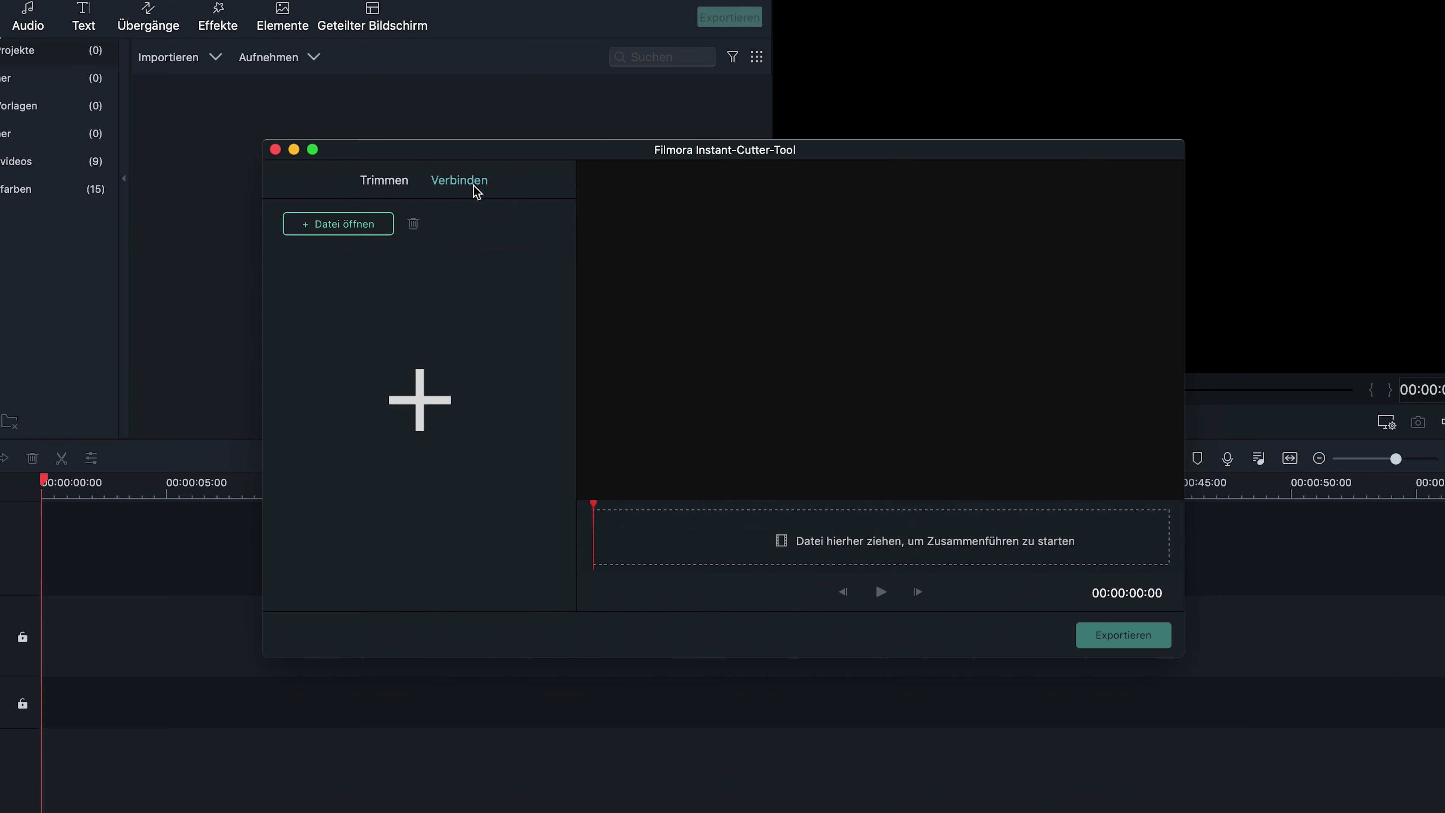
click(358, 228)
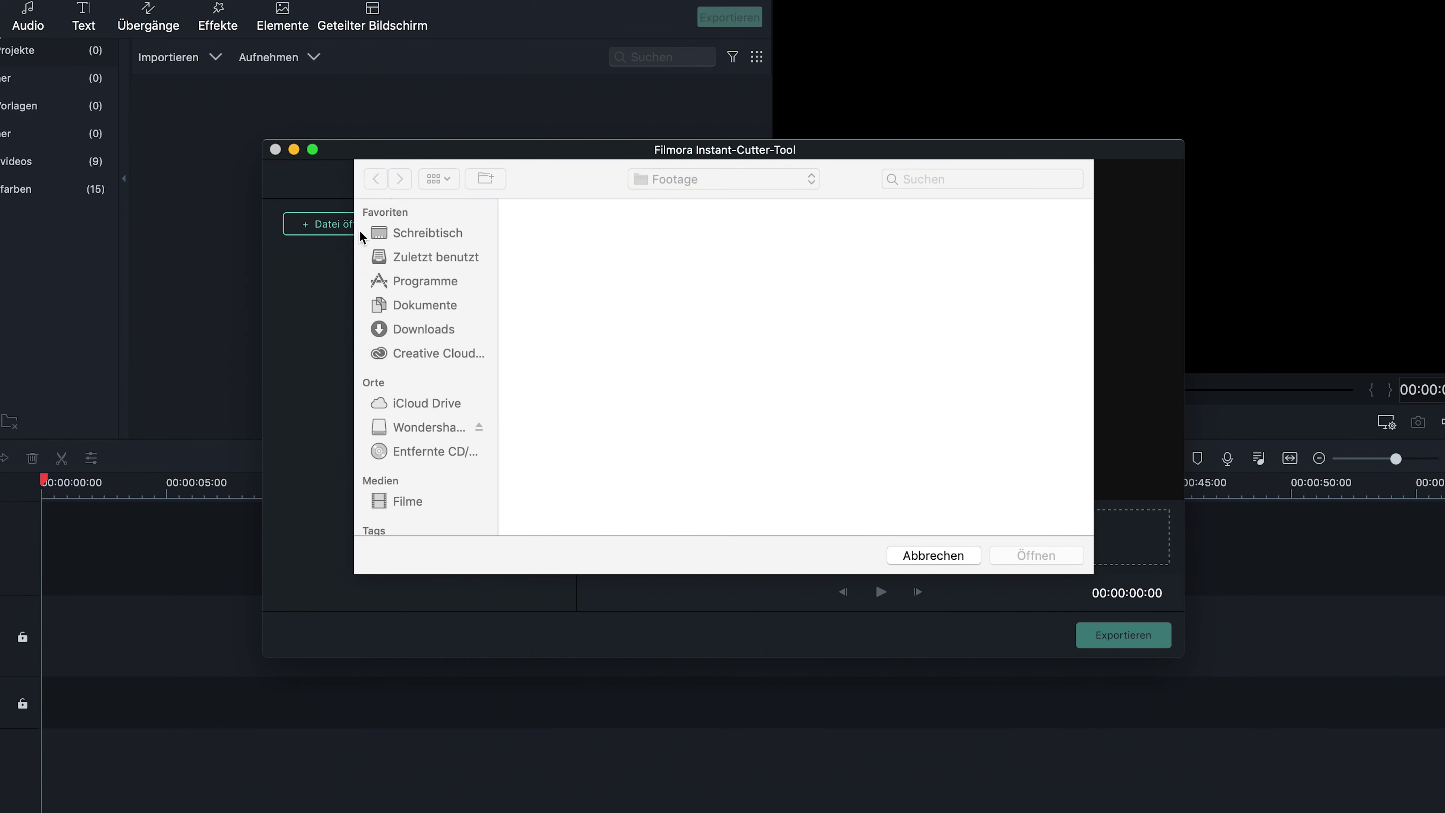
scroll(663, 378, down, 5)
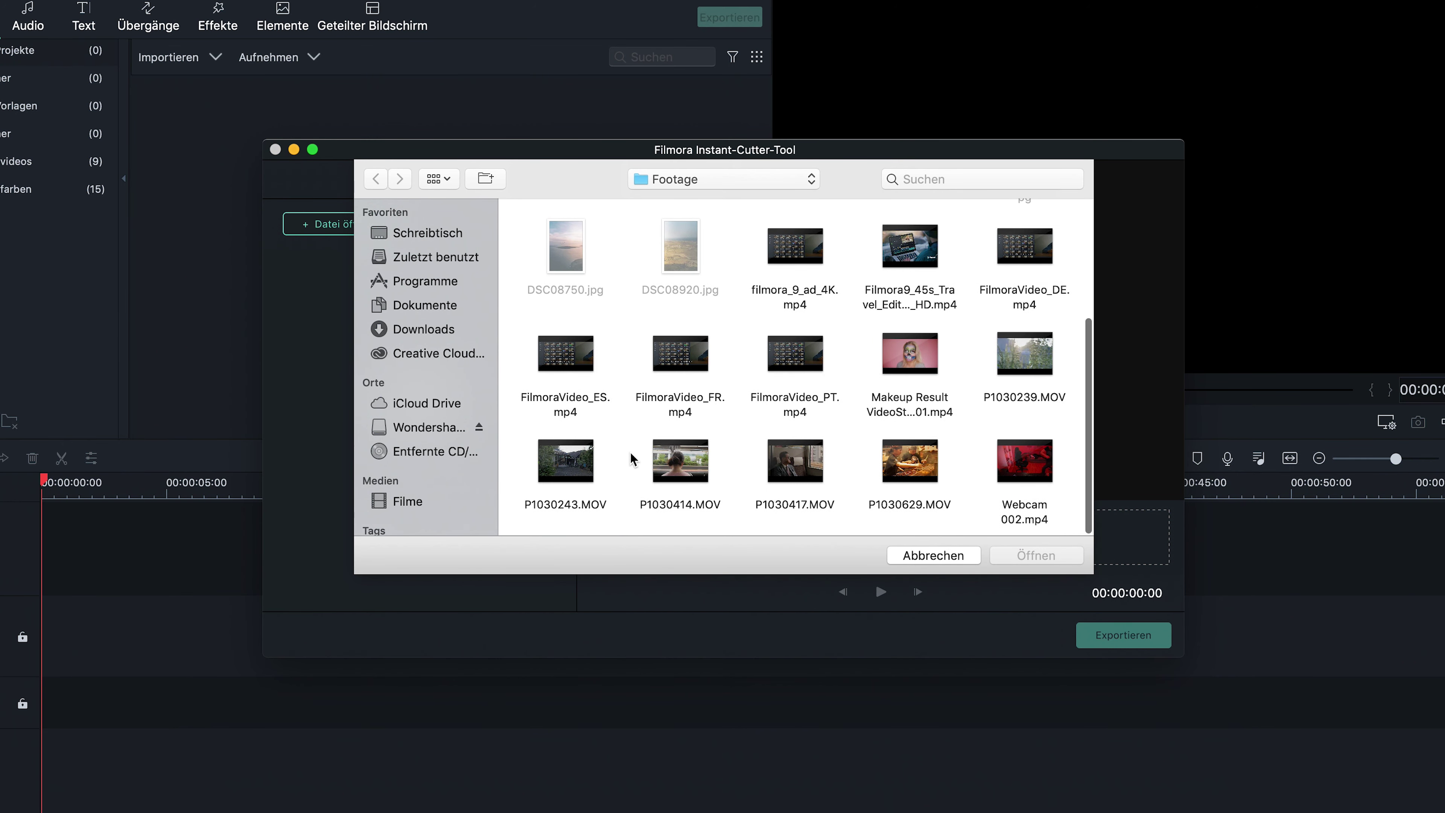
click(676, 464)
shift+click(785, 490)
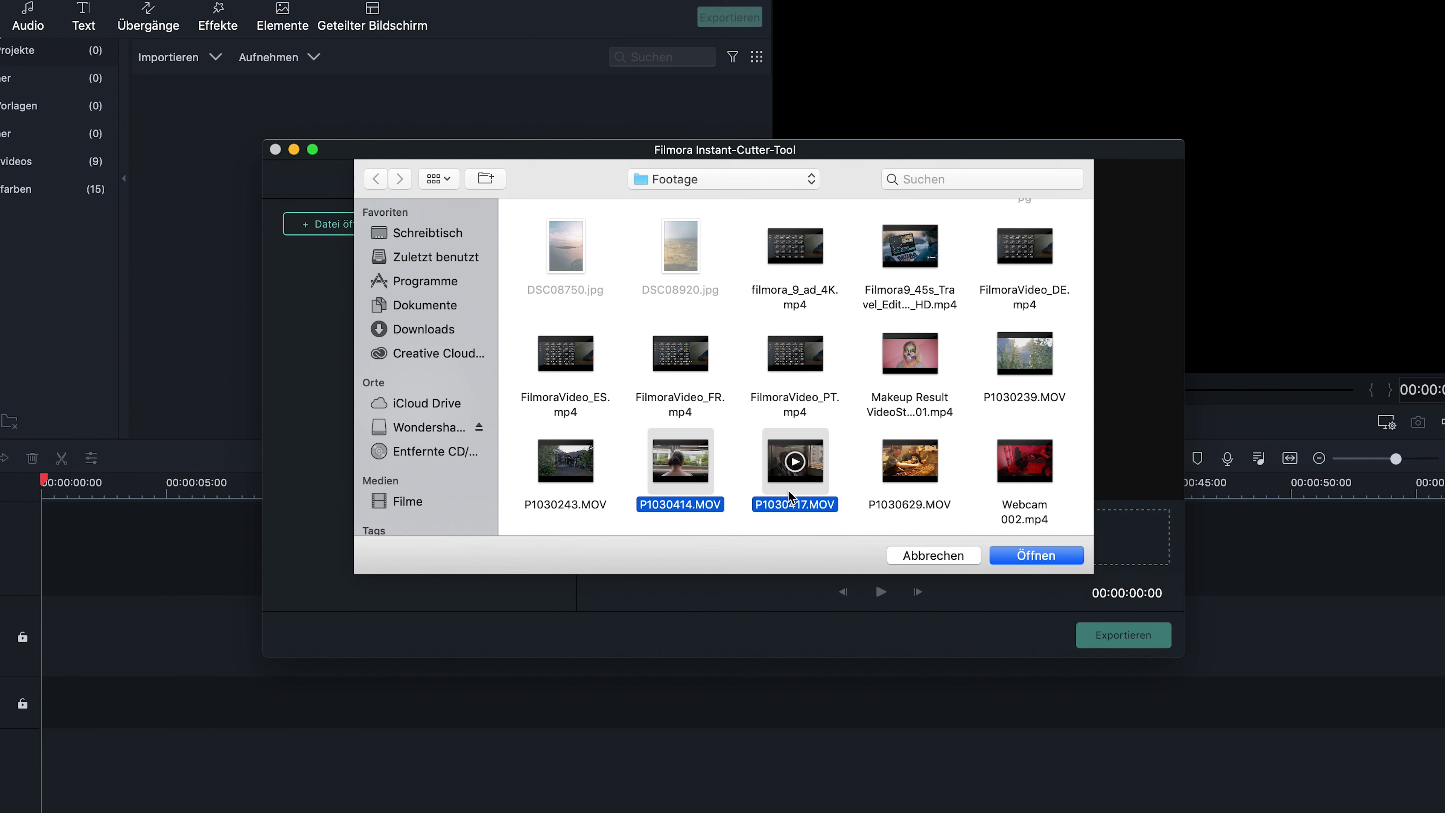
click(1007, 555)
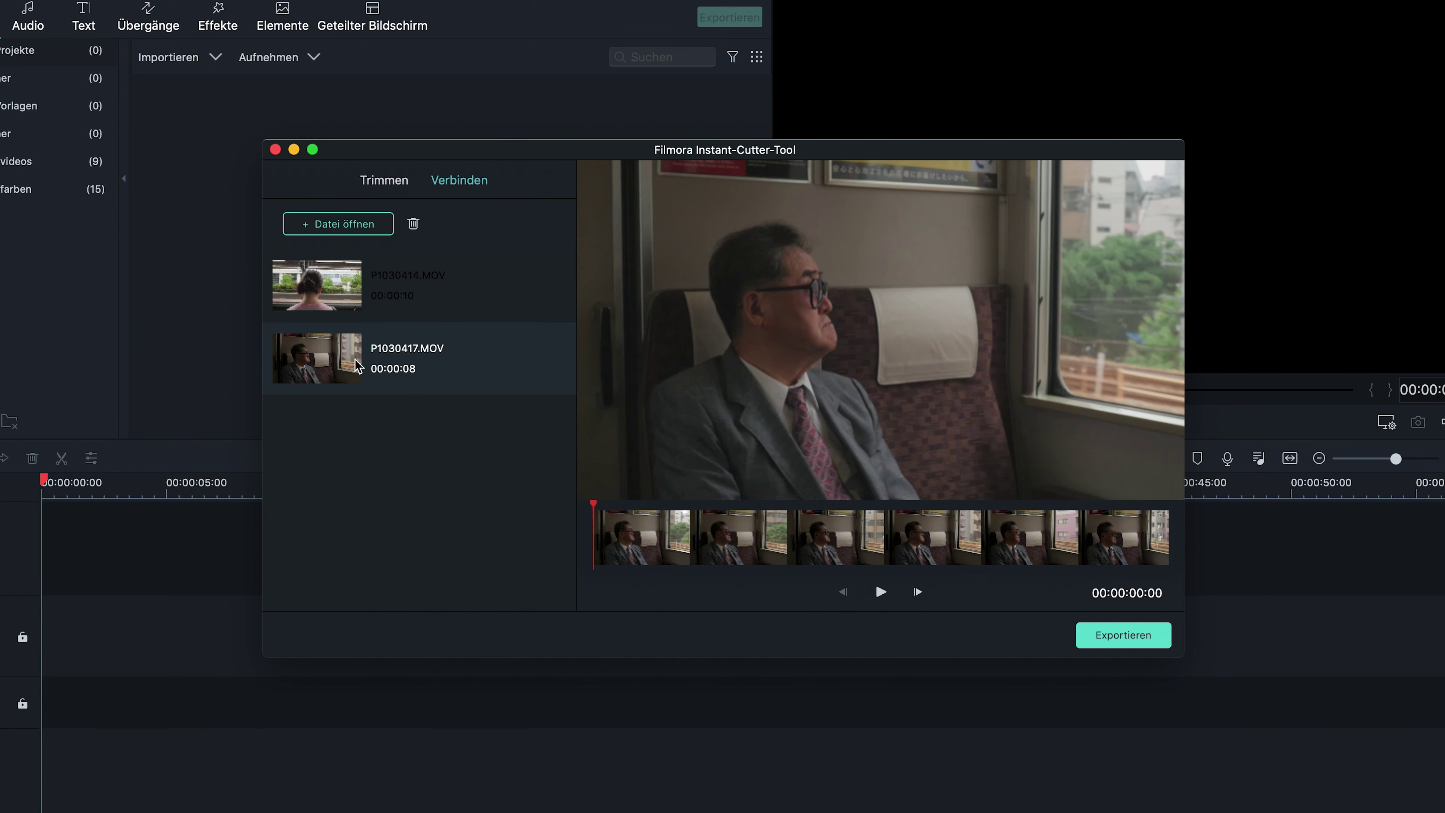
Reorder the joined clips so that P1030414.MOV follows P1030417.MOV, and preview P1030417.MOV
click(344, 301)
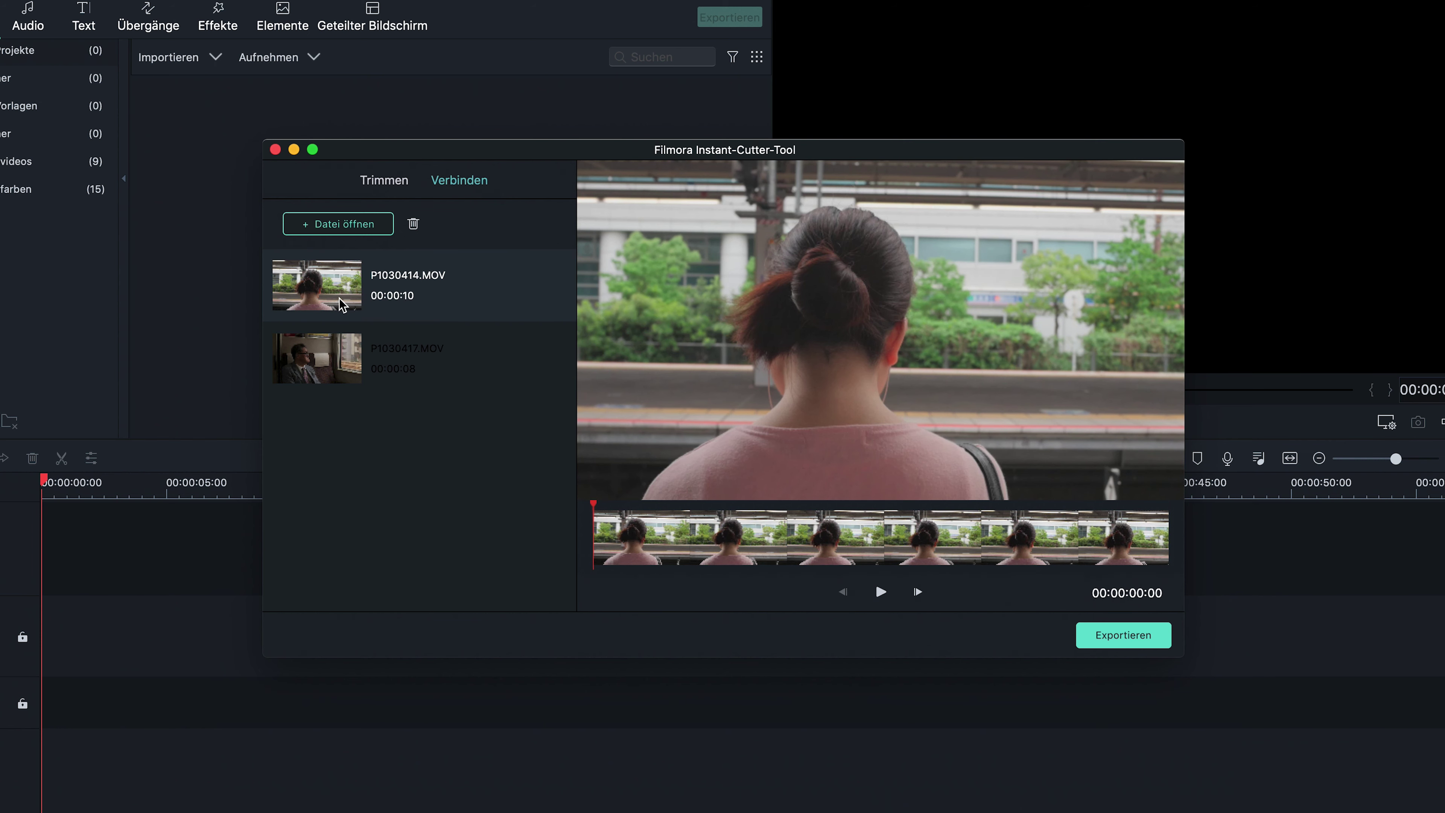
drag(344, 302, 343, 384)
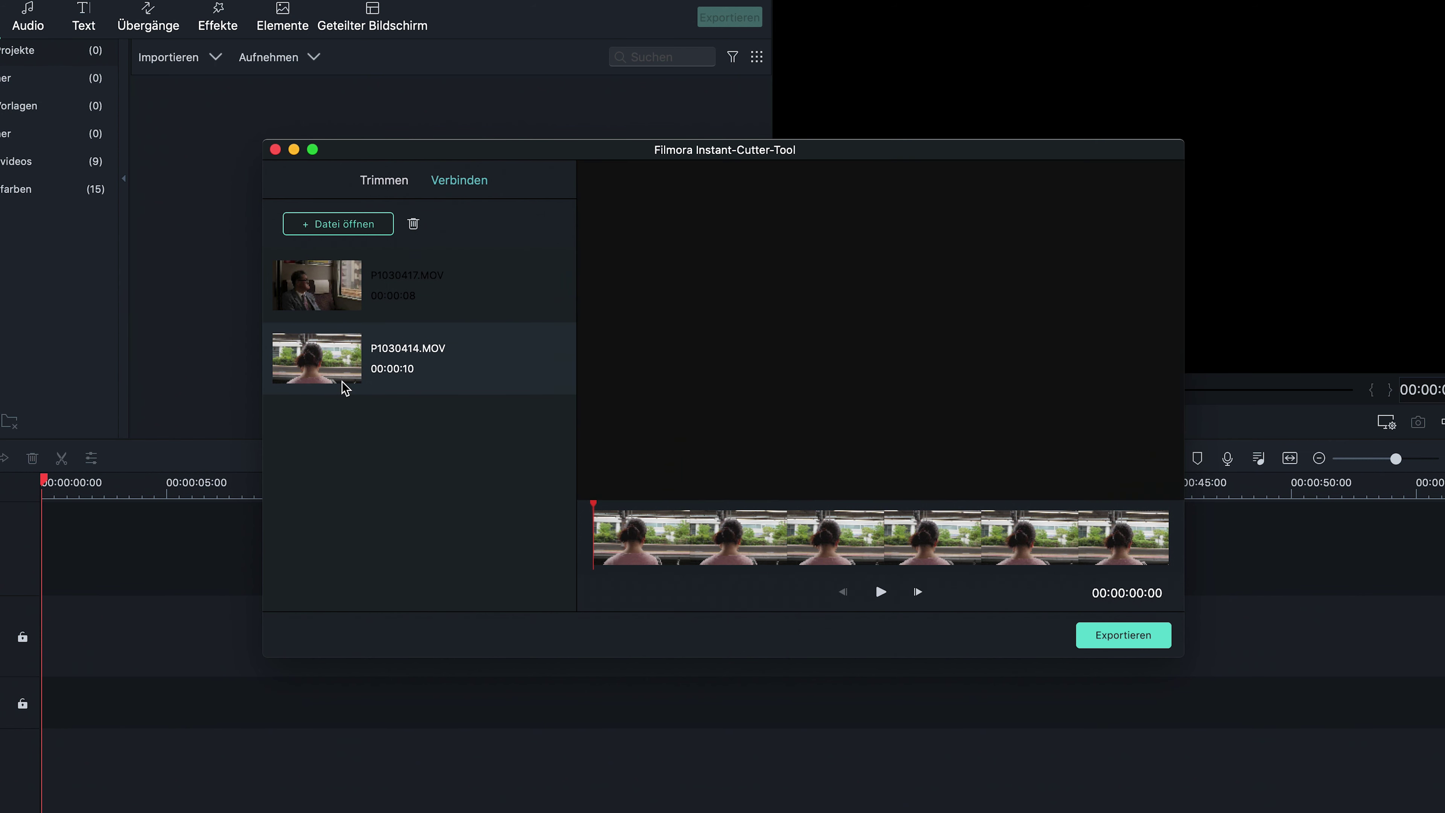
click(345, 299)
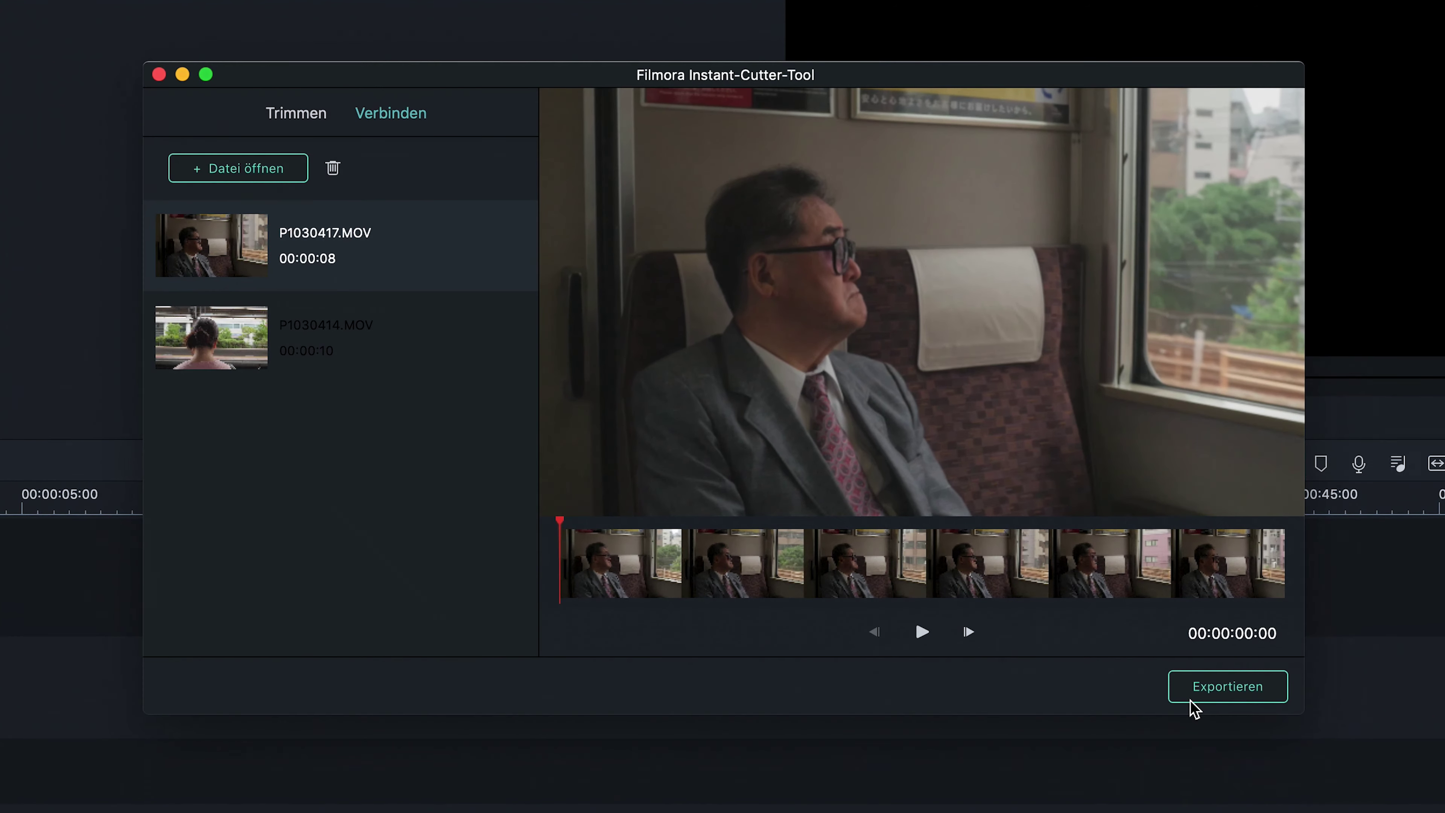
Open the export settings for the joined clips and review the file name and the choices for the action after export
click(1194, 709)
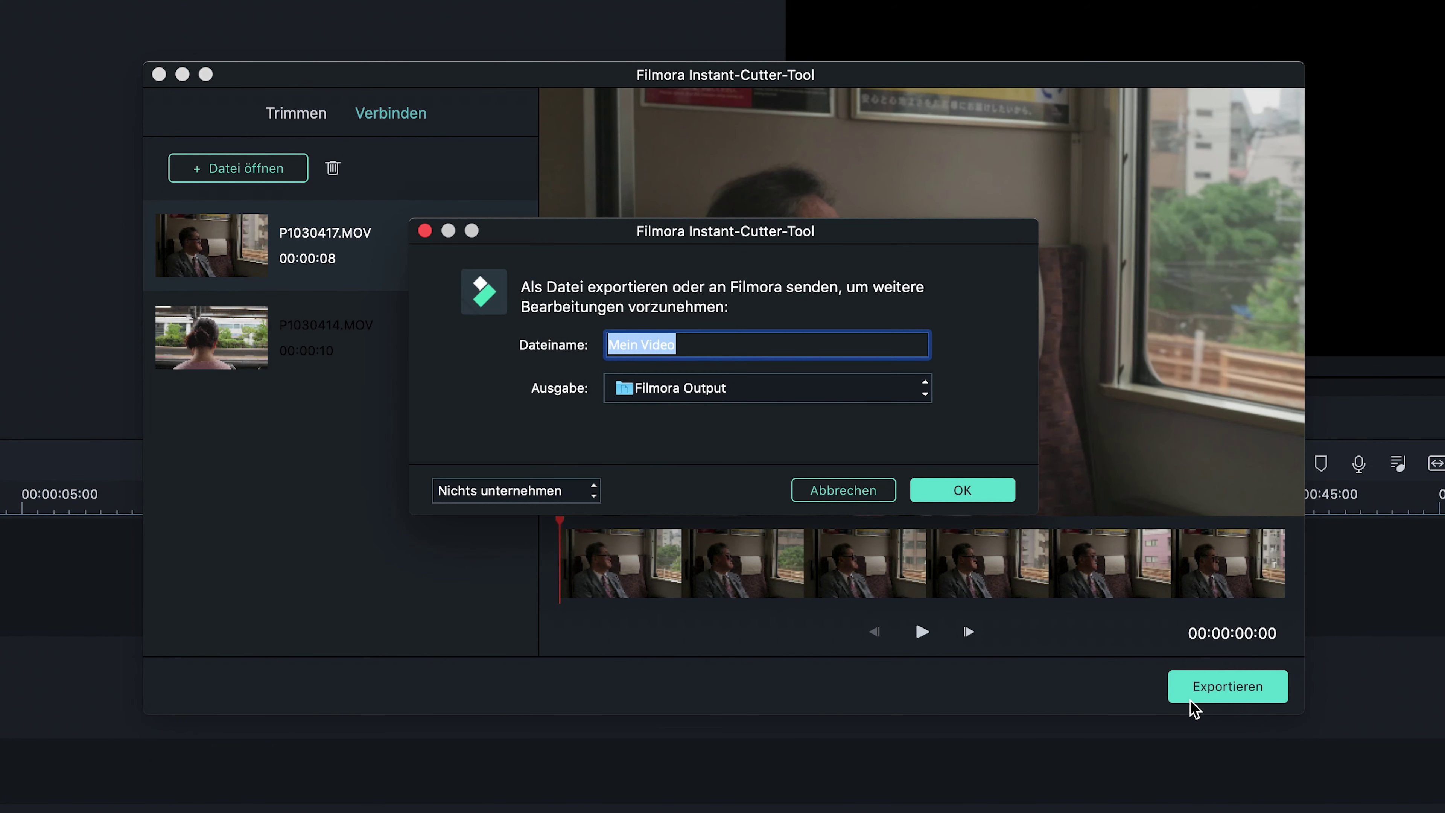
click(869, 352)
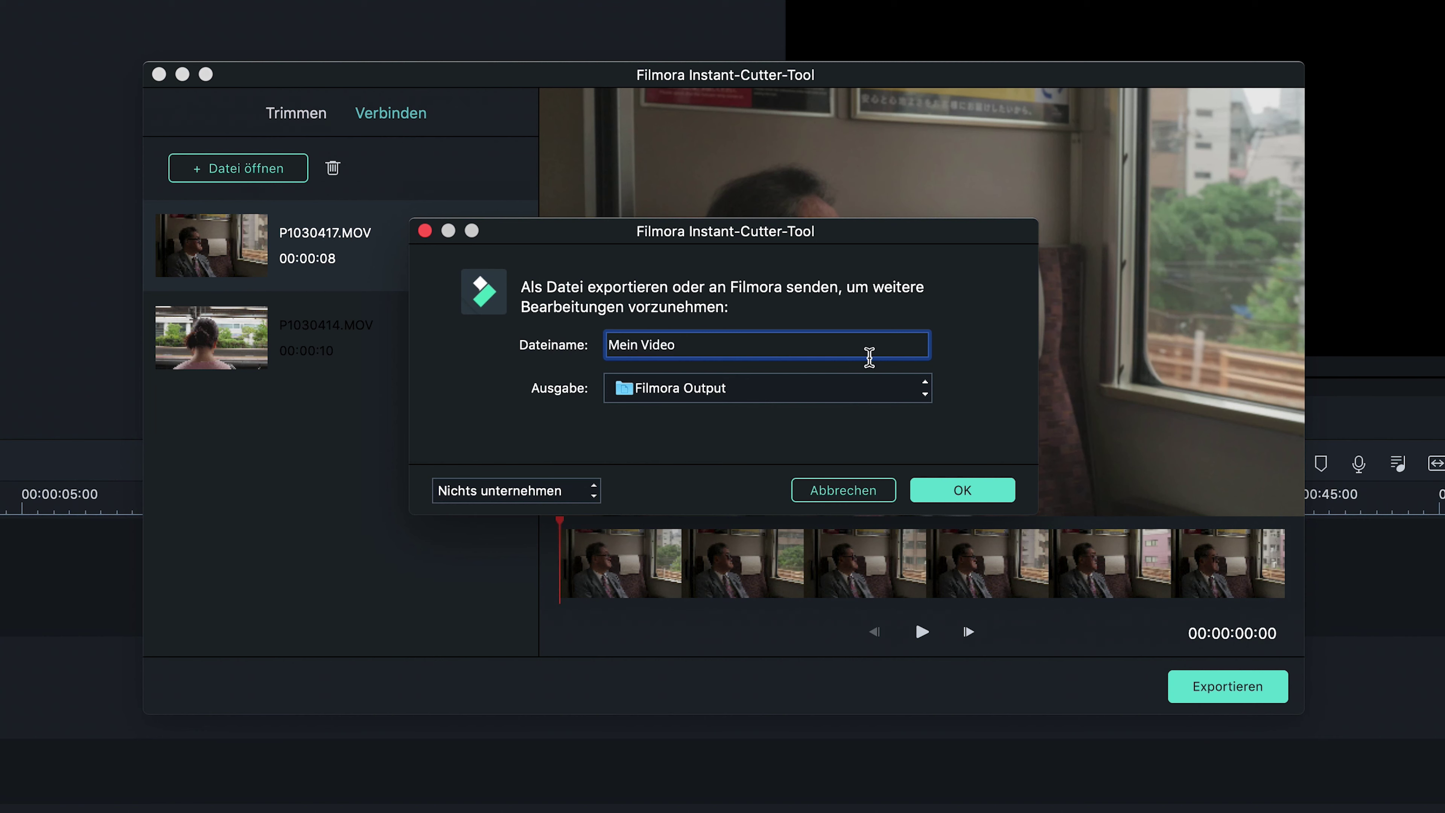
click(596, 497)
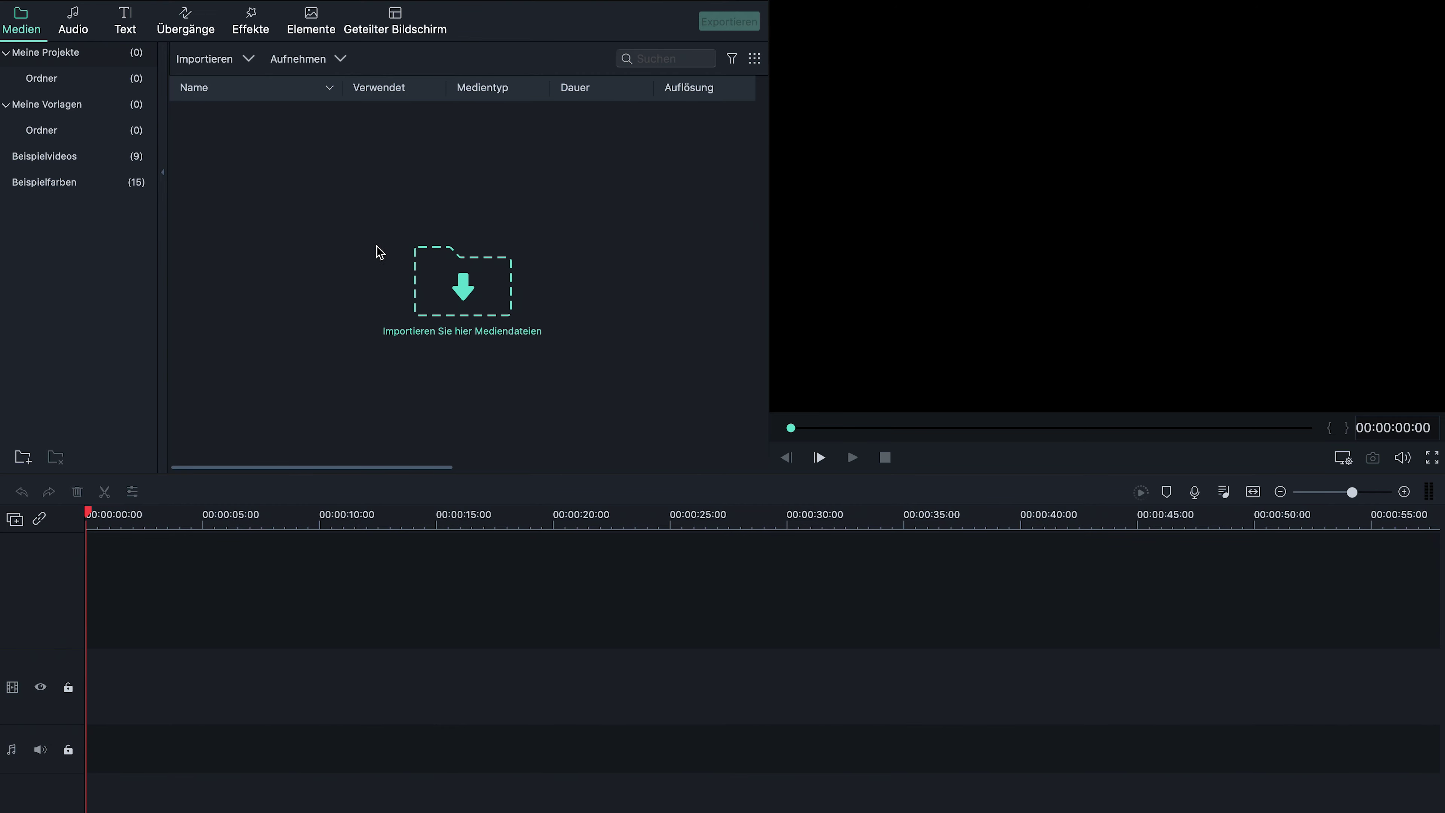
Import 187A7053 copy.jpg, 187A8143.jpg, the Basketball Courtyard Drone video, C0088.MP4, Dance.mp4 and DJI_0020.MOV into the media library
right_click(359, 242)
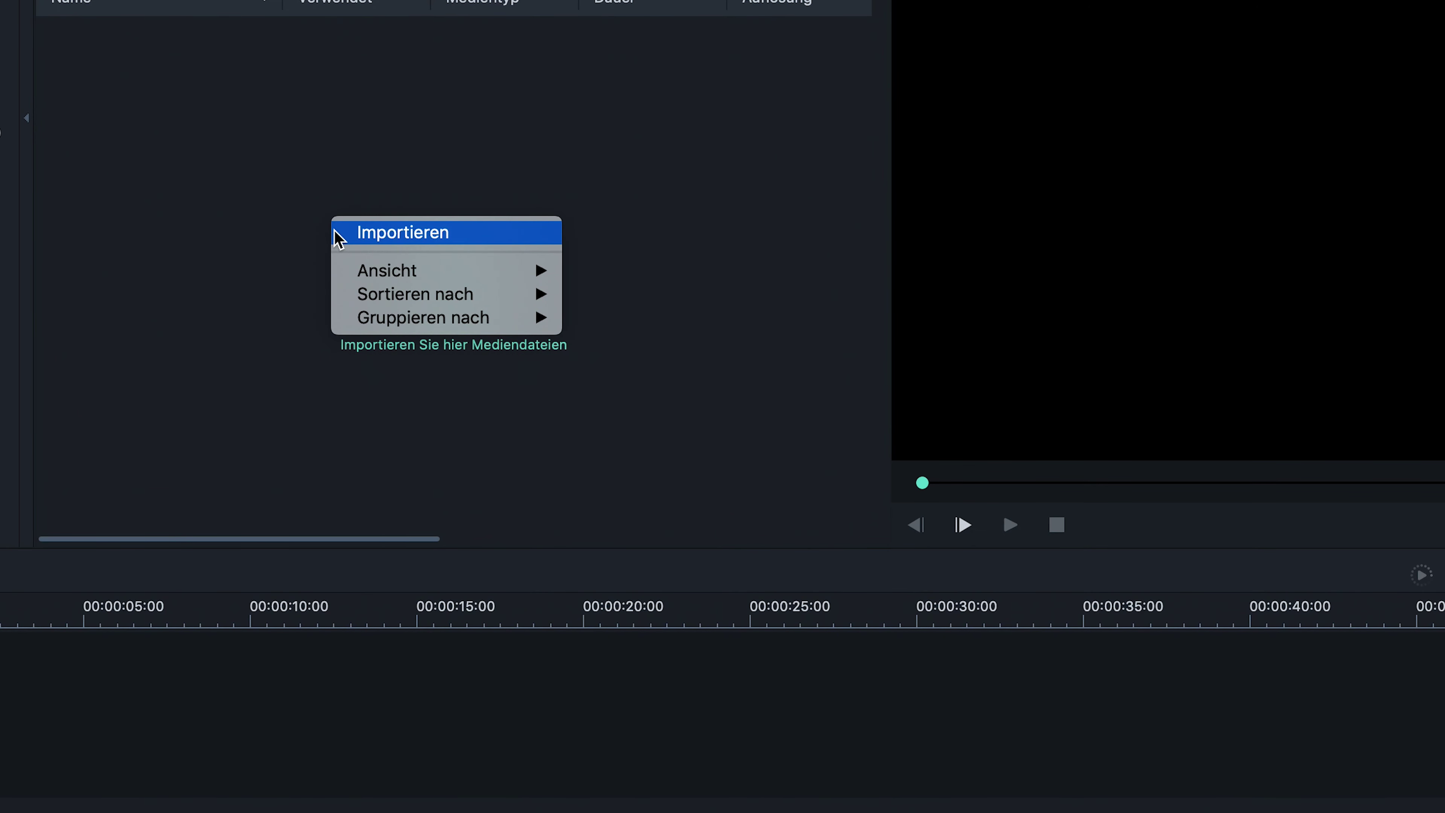
click(338, 233)
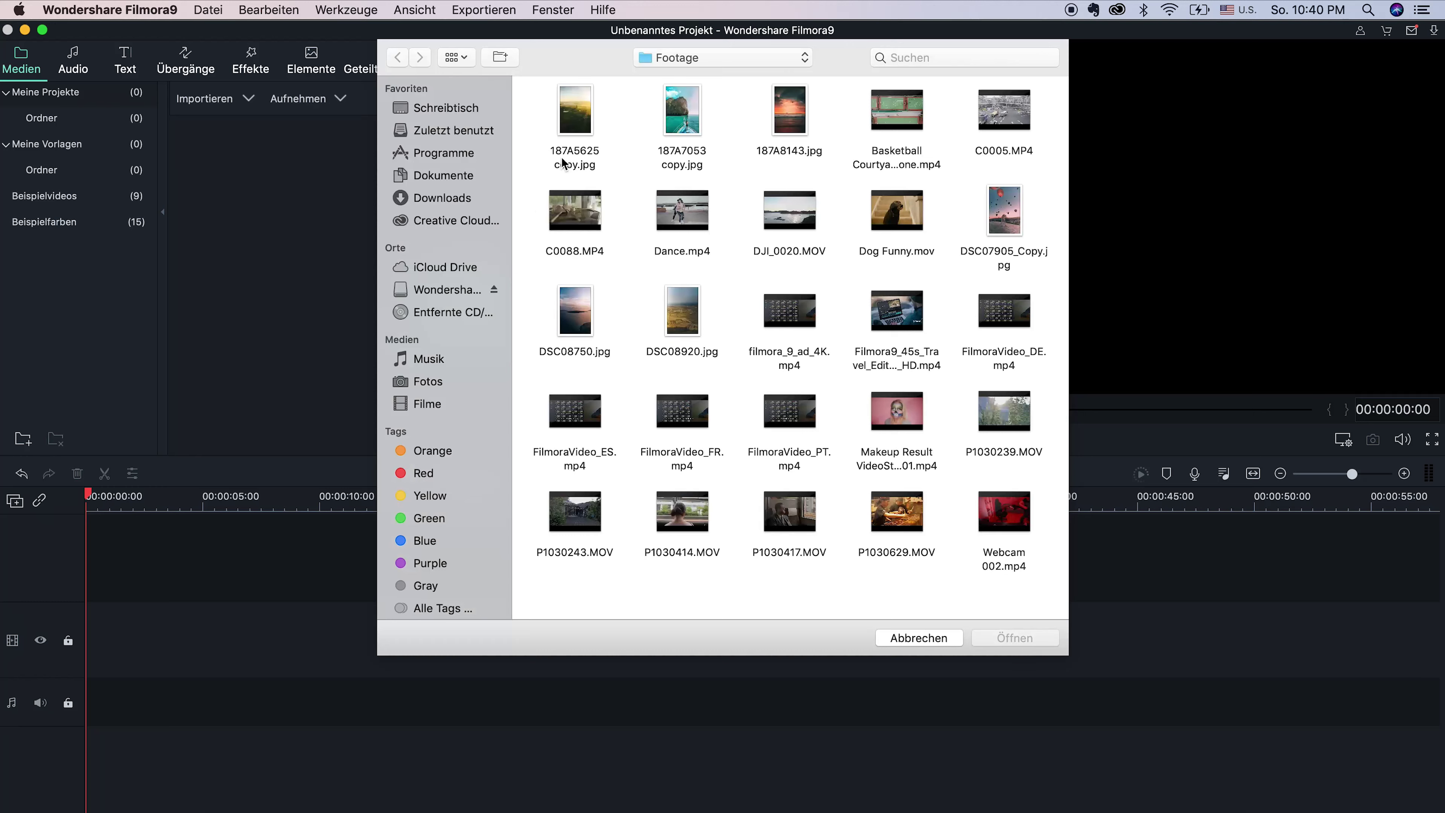
drag(643, 104, 908, 181)
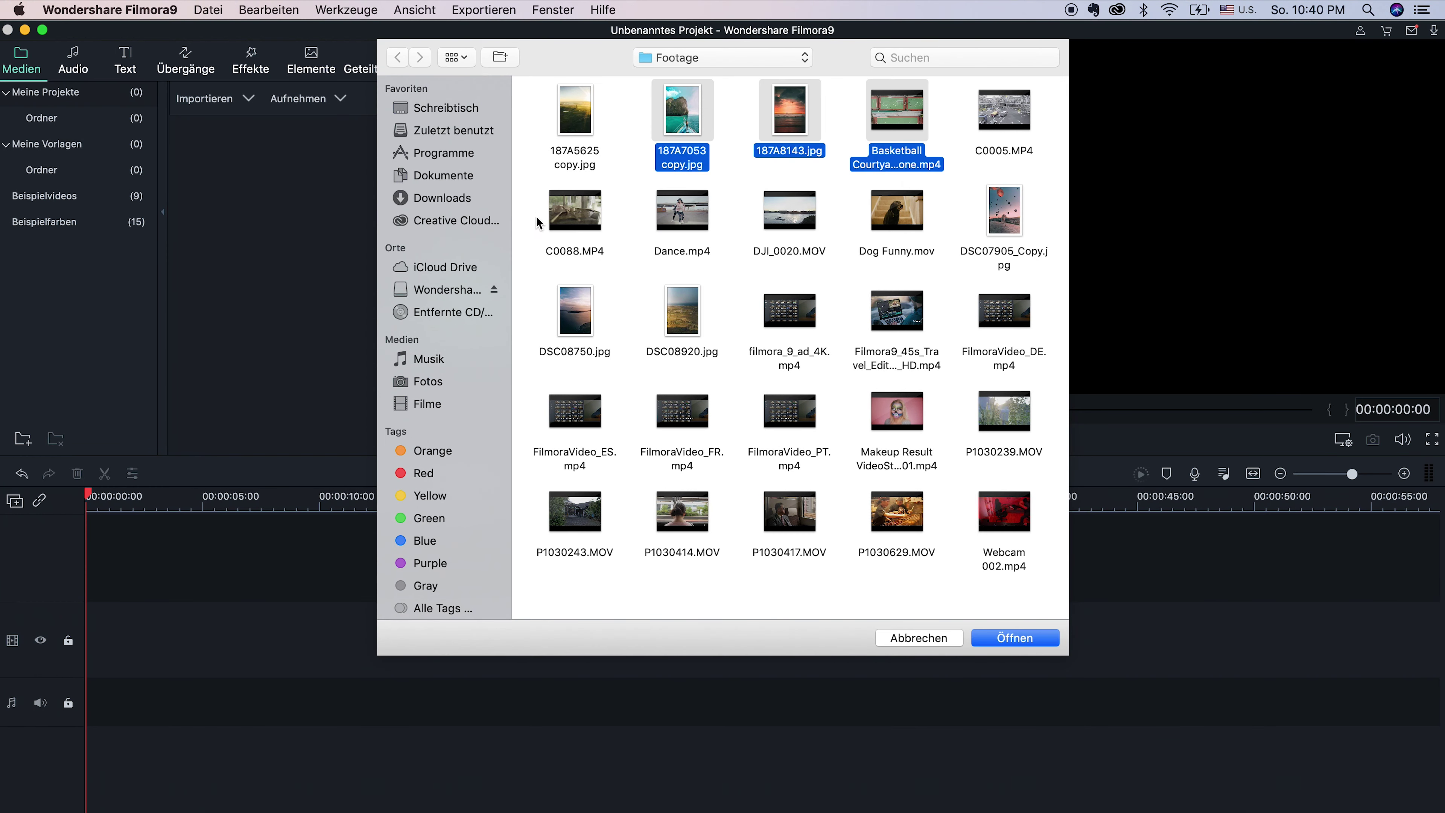
drag(538, 221, 817, 216)
click(1016, 643)
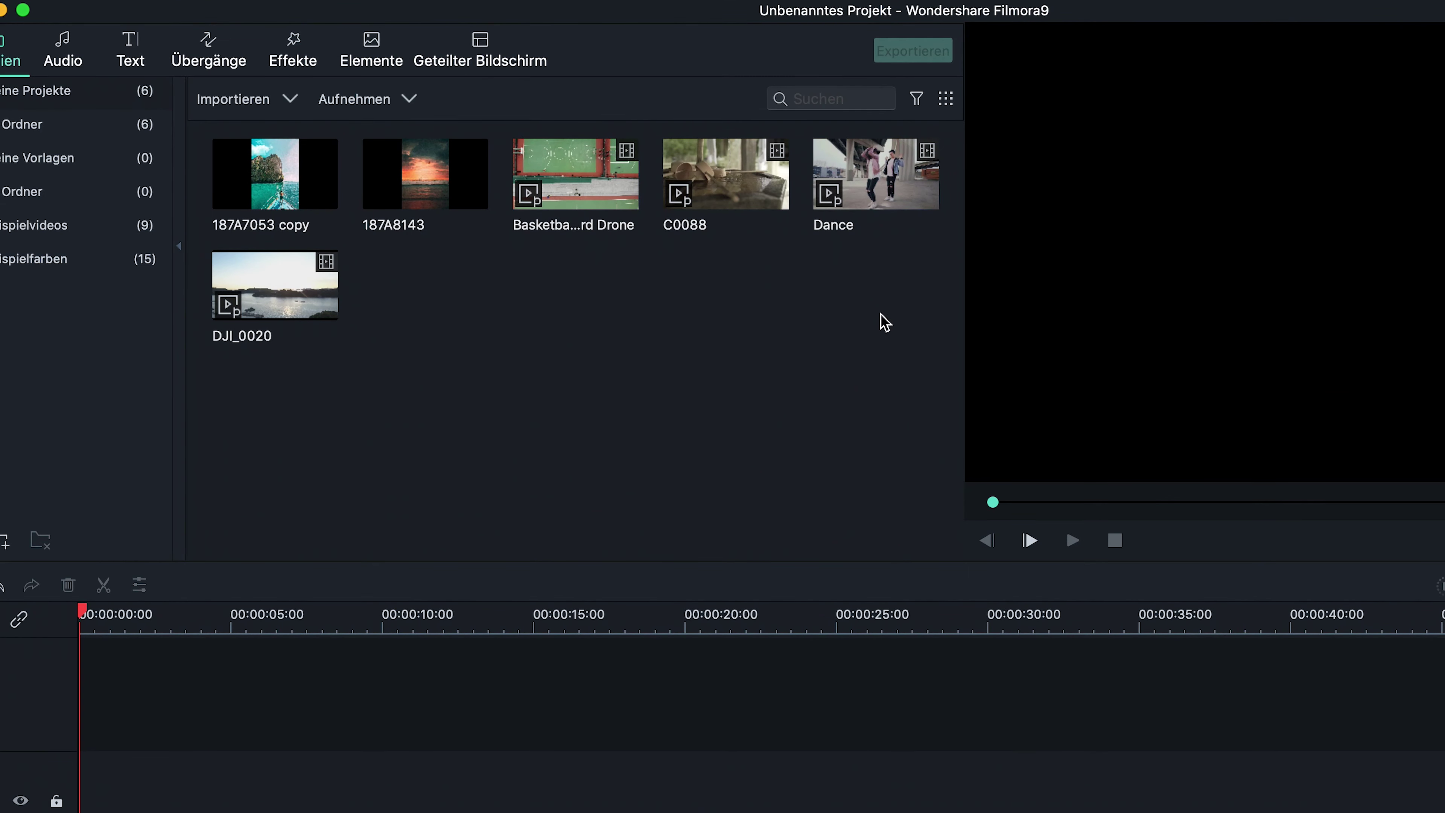
Switch the media library to list view (Listenansicht) and filter it by the Video media type
click(949, 103)
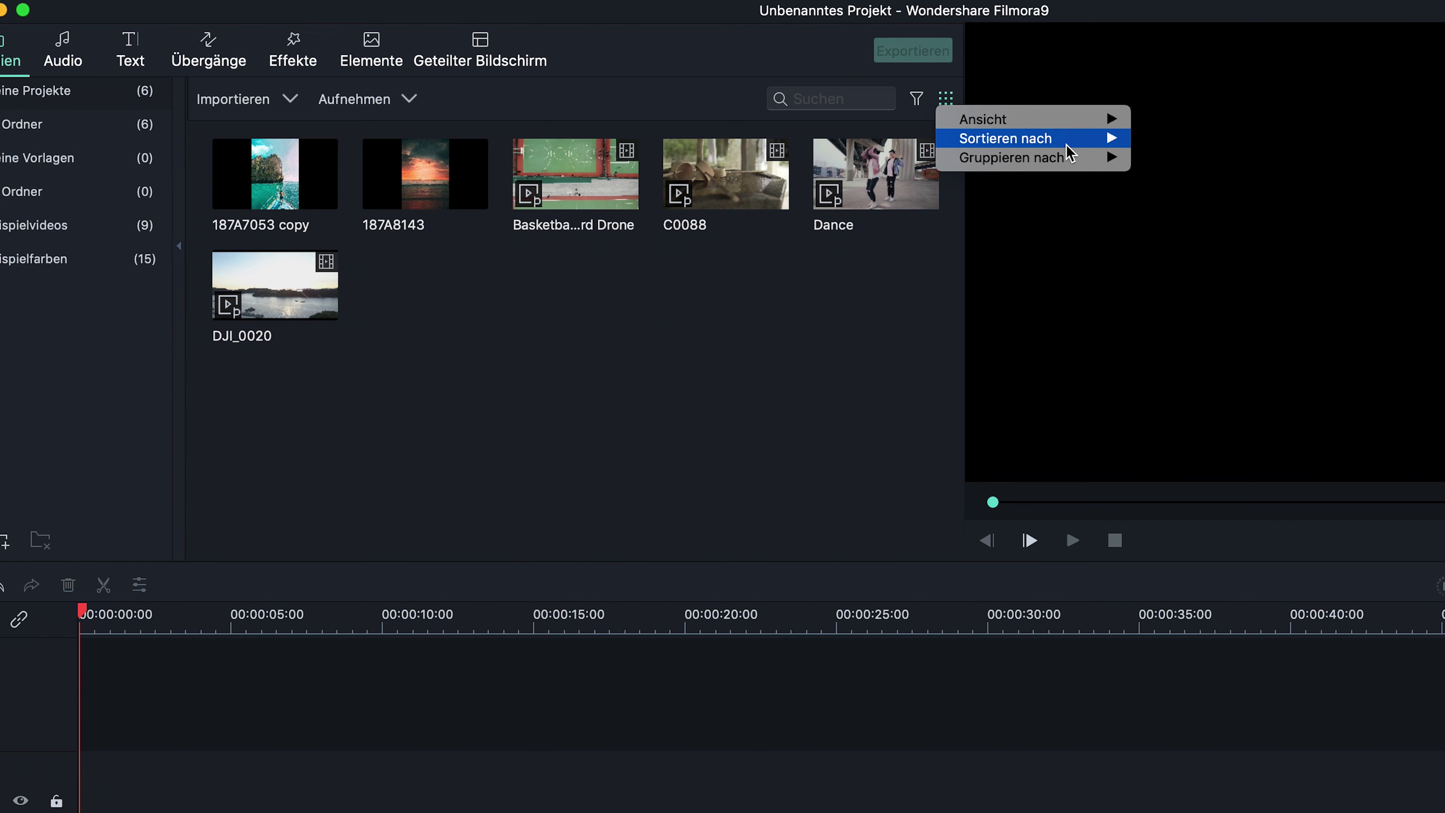
mouse_move(1068, 149)
mouse_move(1093, 171)
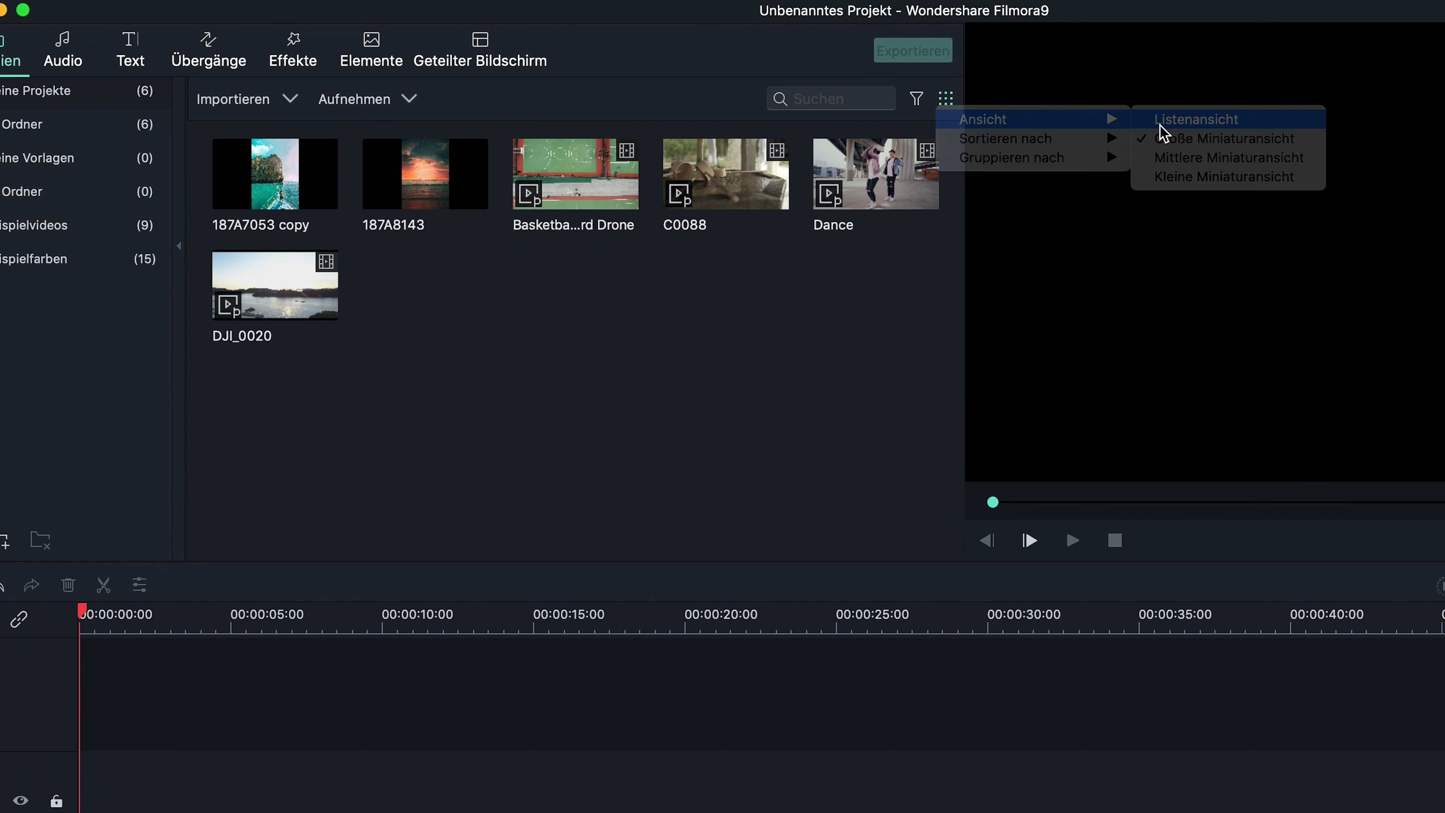
click(1160, 125)
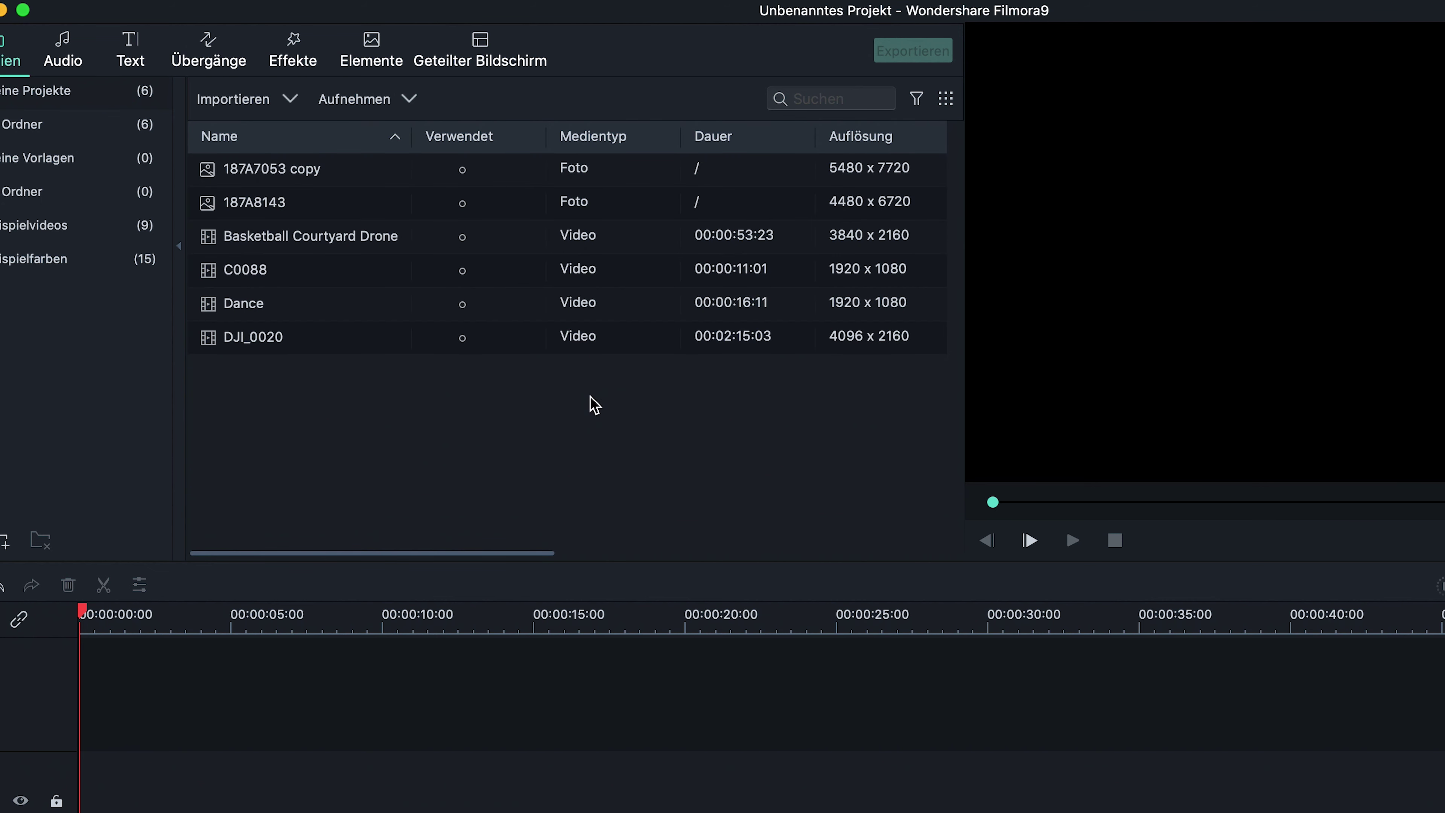
click(915, 99)
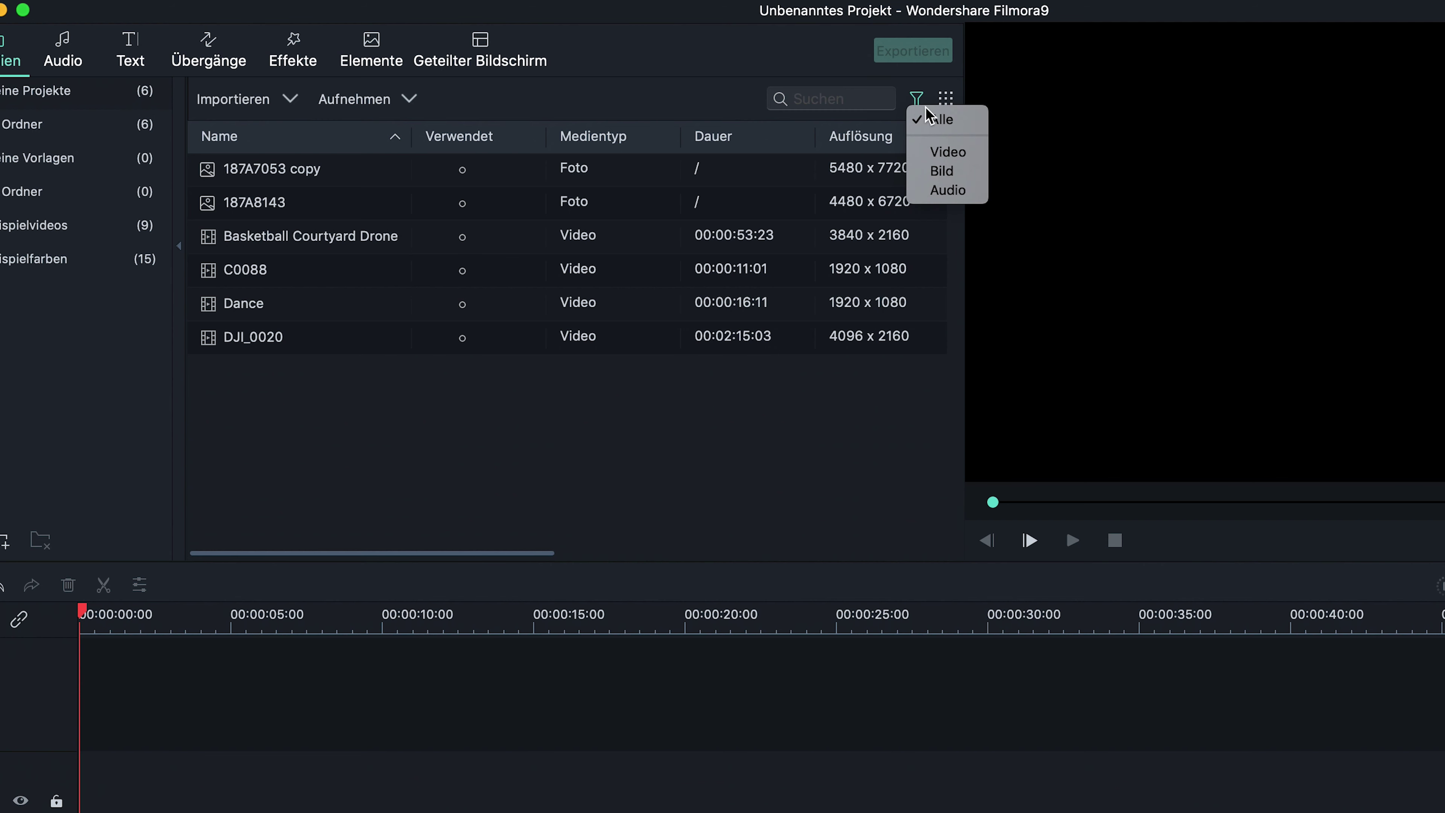
click(961, 152)
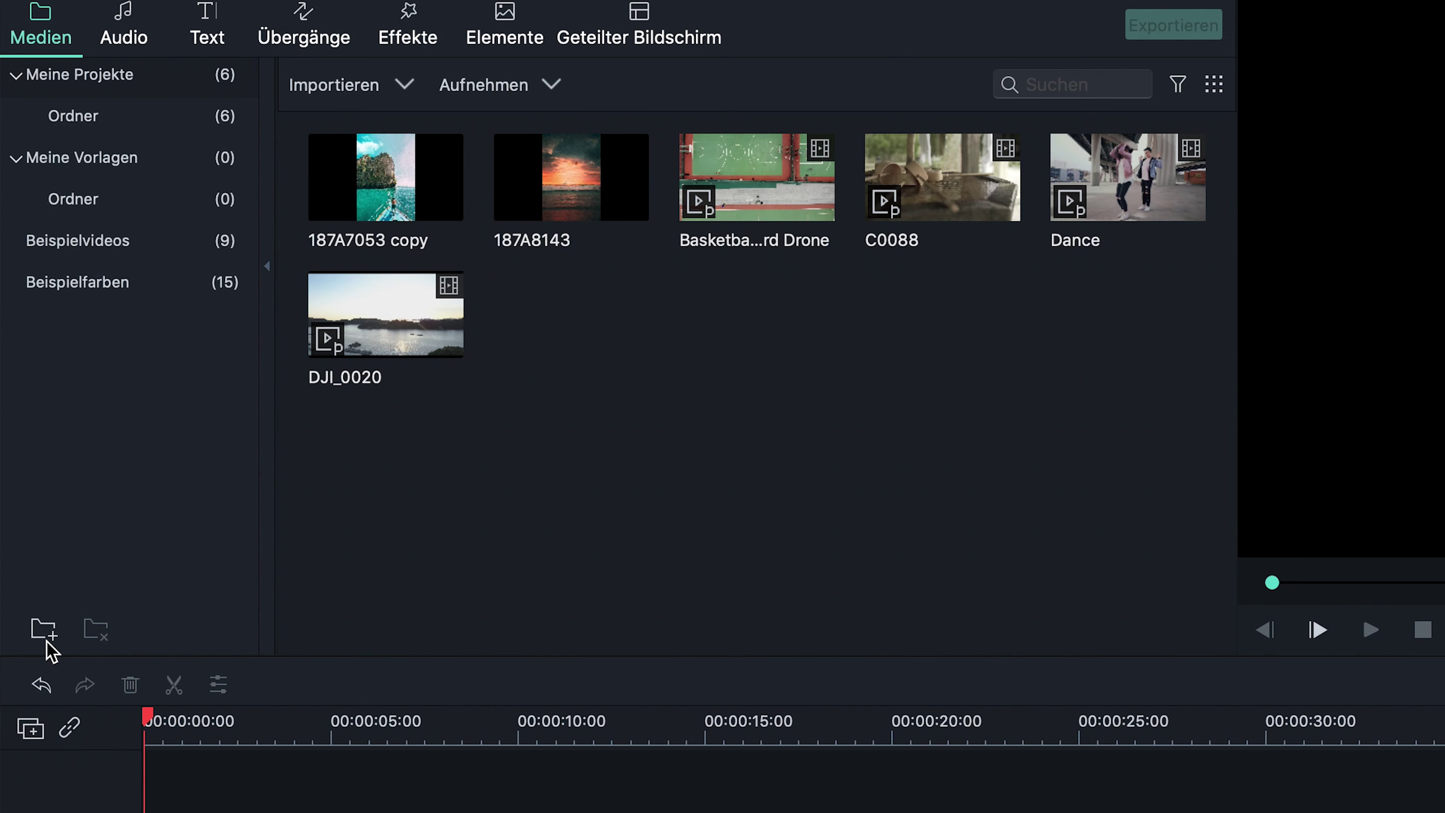
Create two new folders named B Roll and A Roll under Meine Projekte in the media library
click(45, 632)
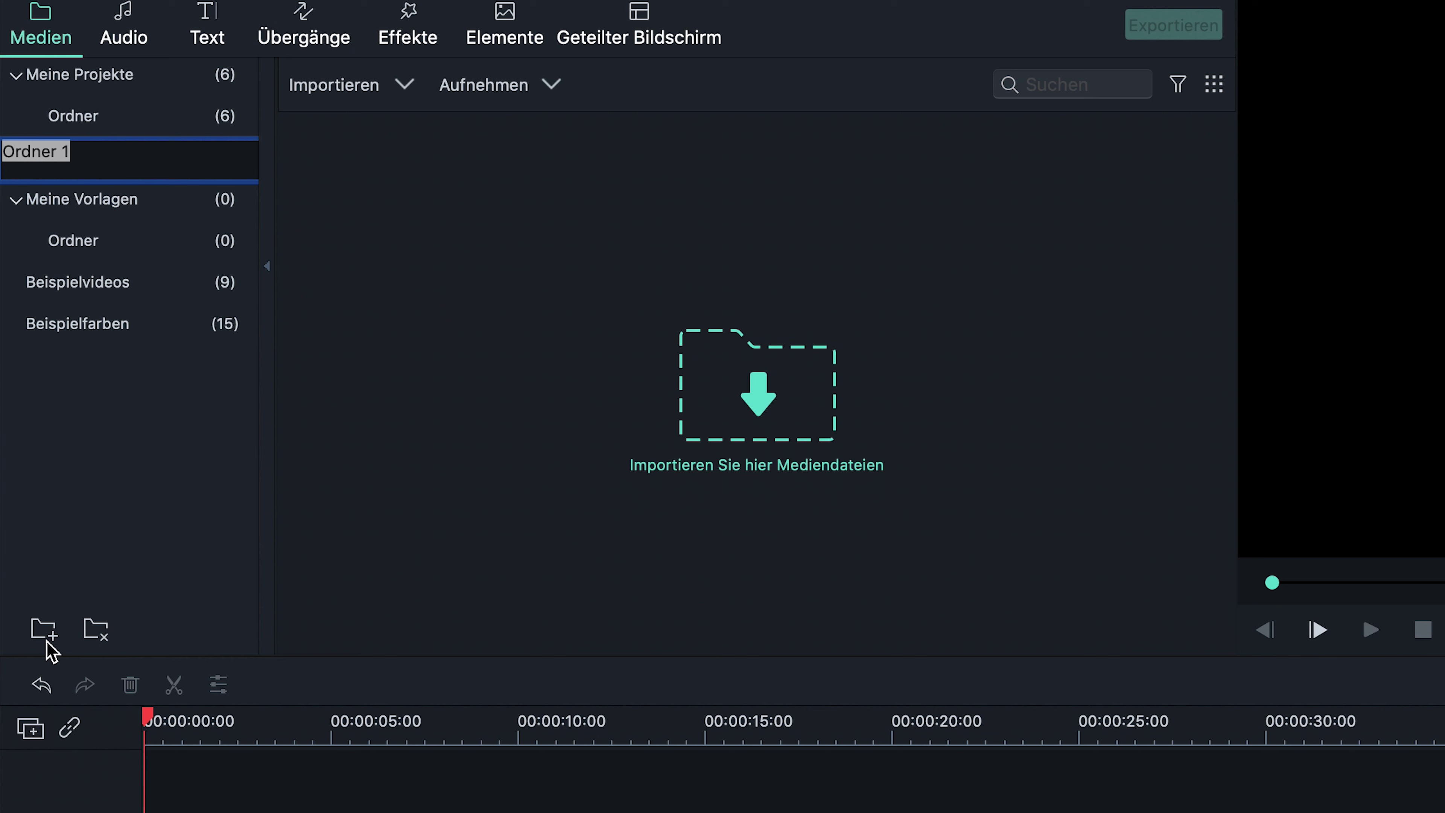
text(B Roll)
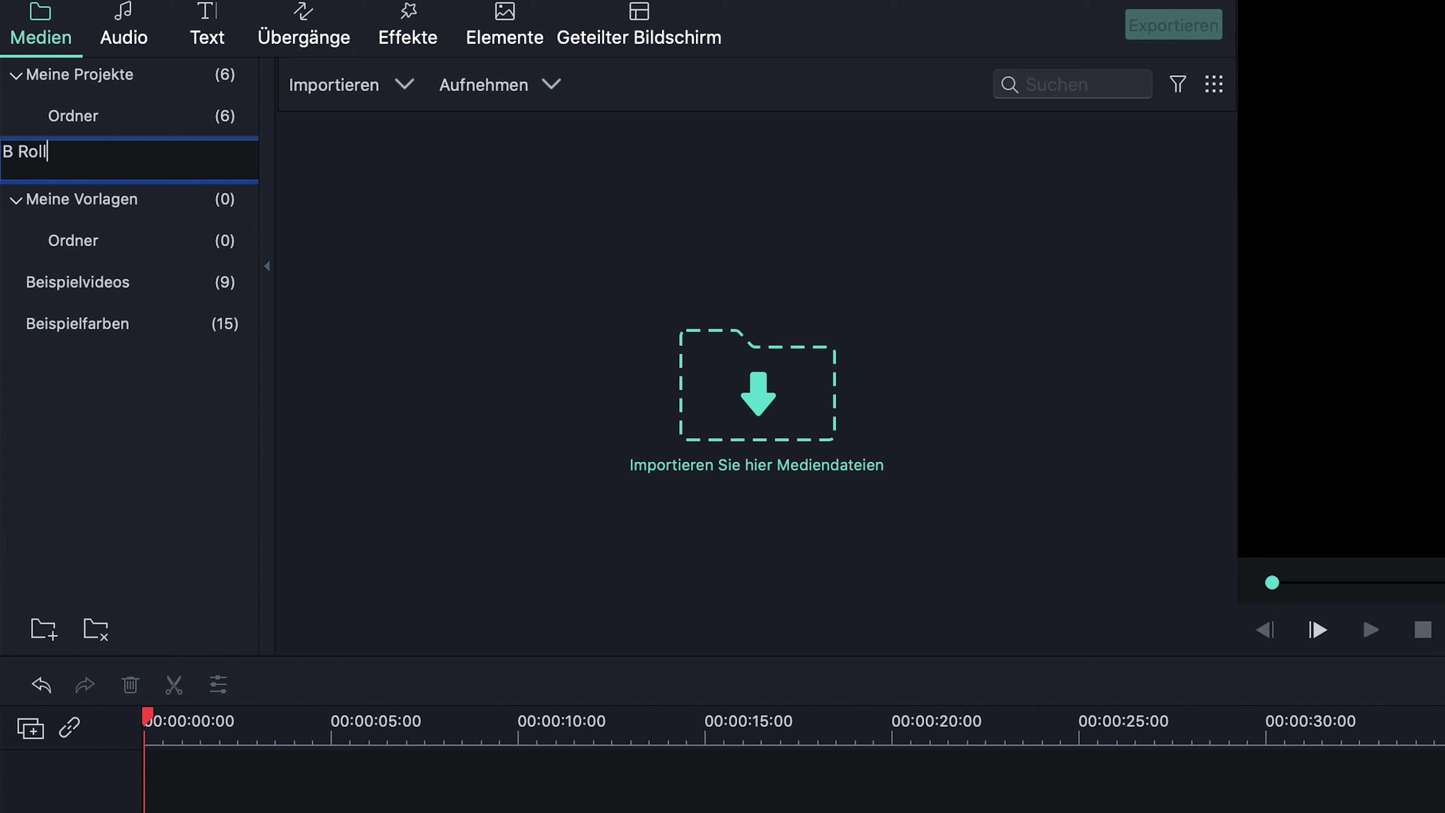
key(Return)
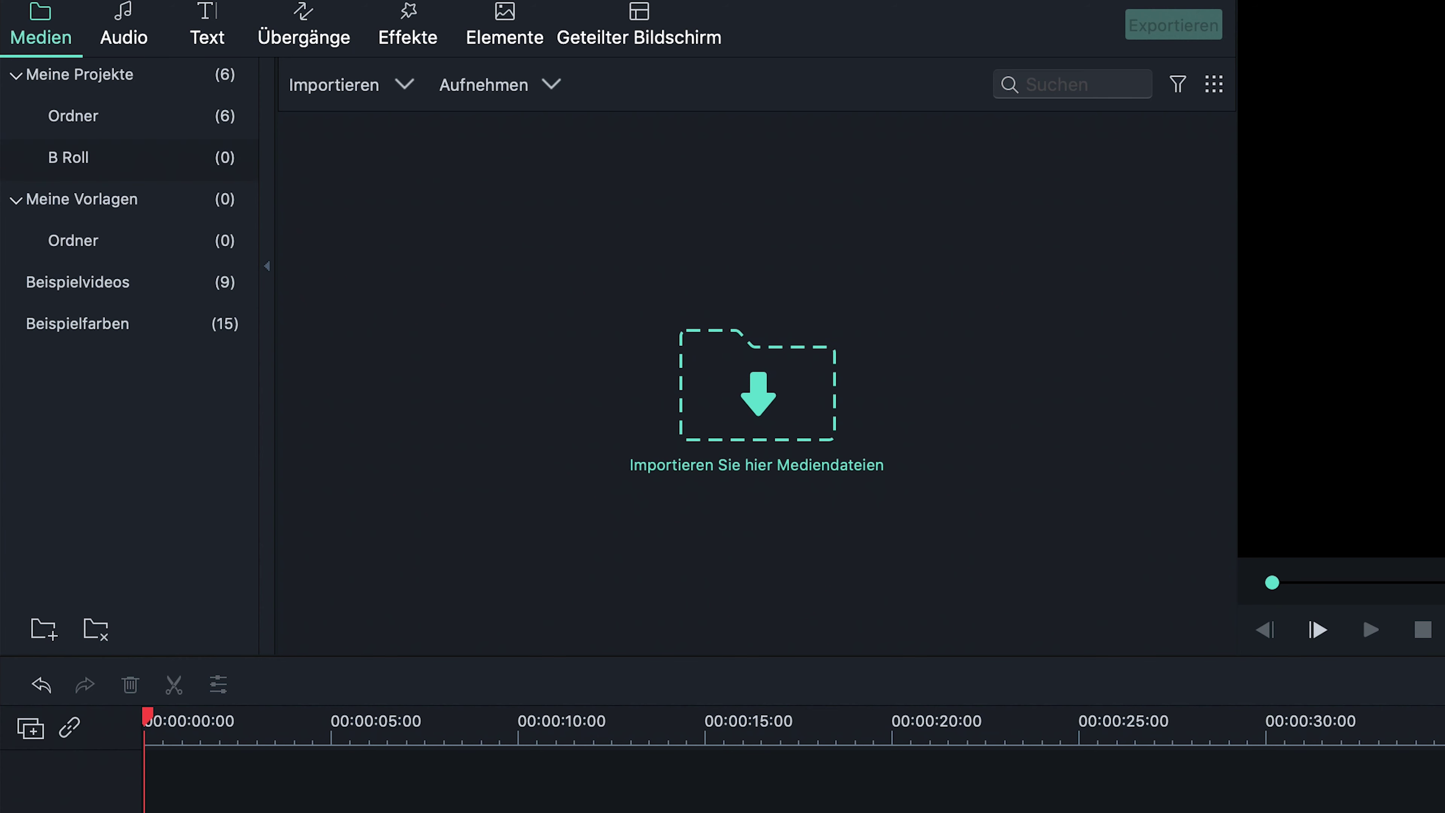
click(47, 639)
text(A Roll)
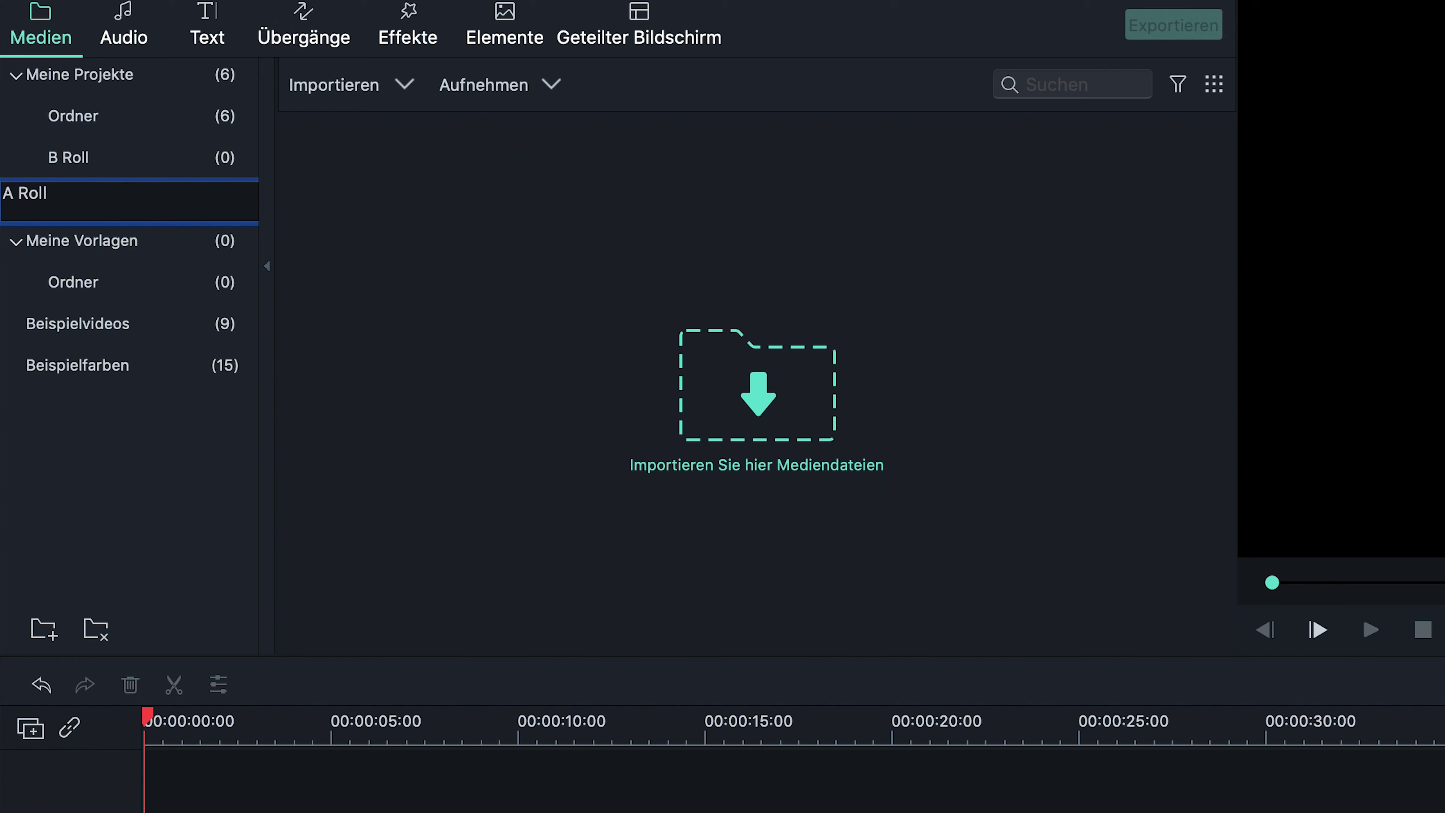
key(Return)
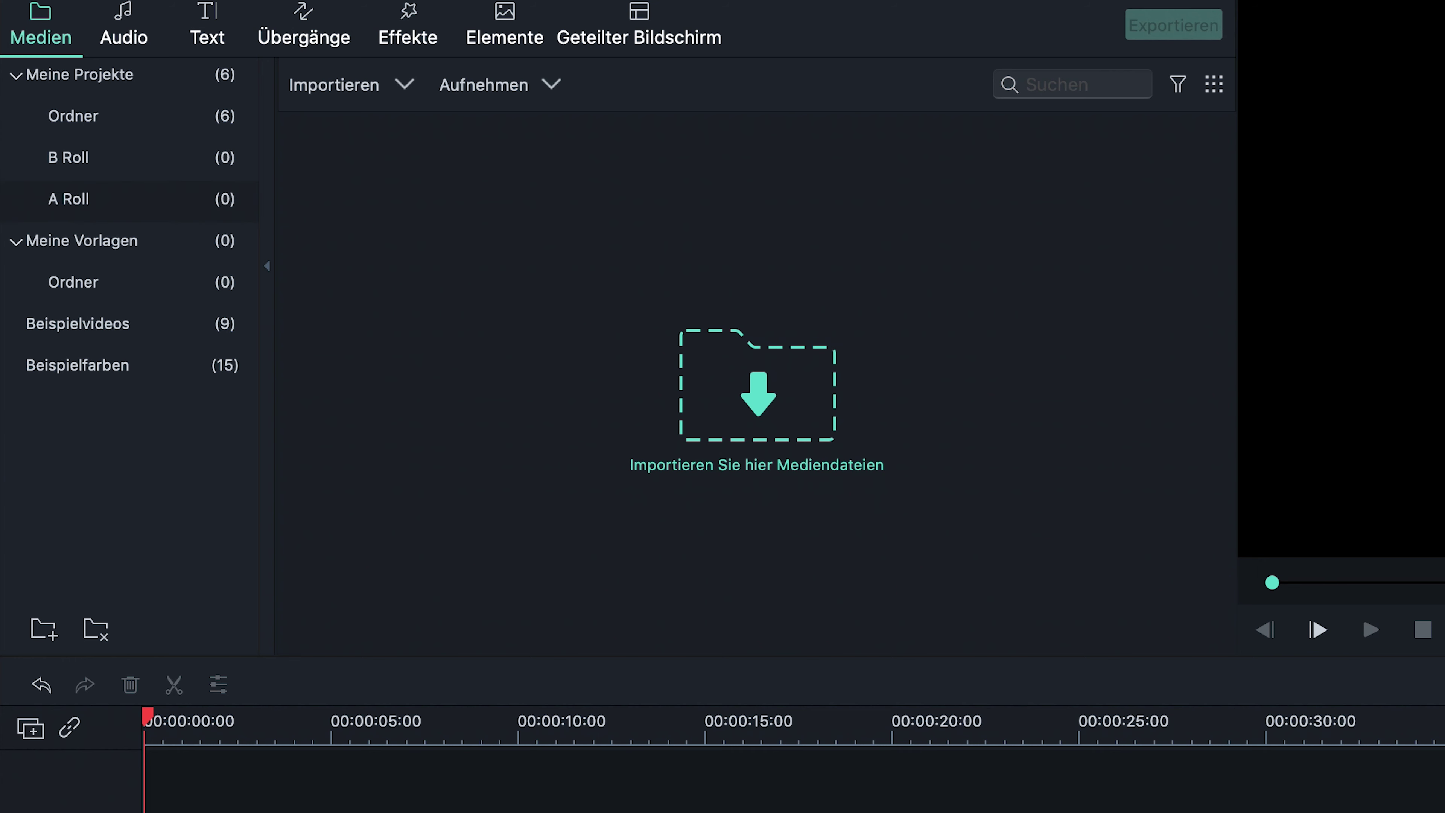
Rename the B Roll folder under Meine Projekte as C Roll
right_click(181, 159)
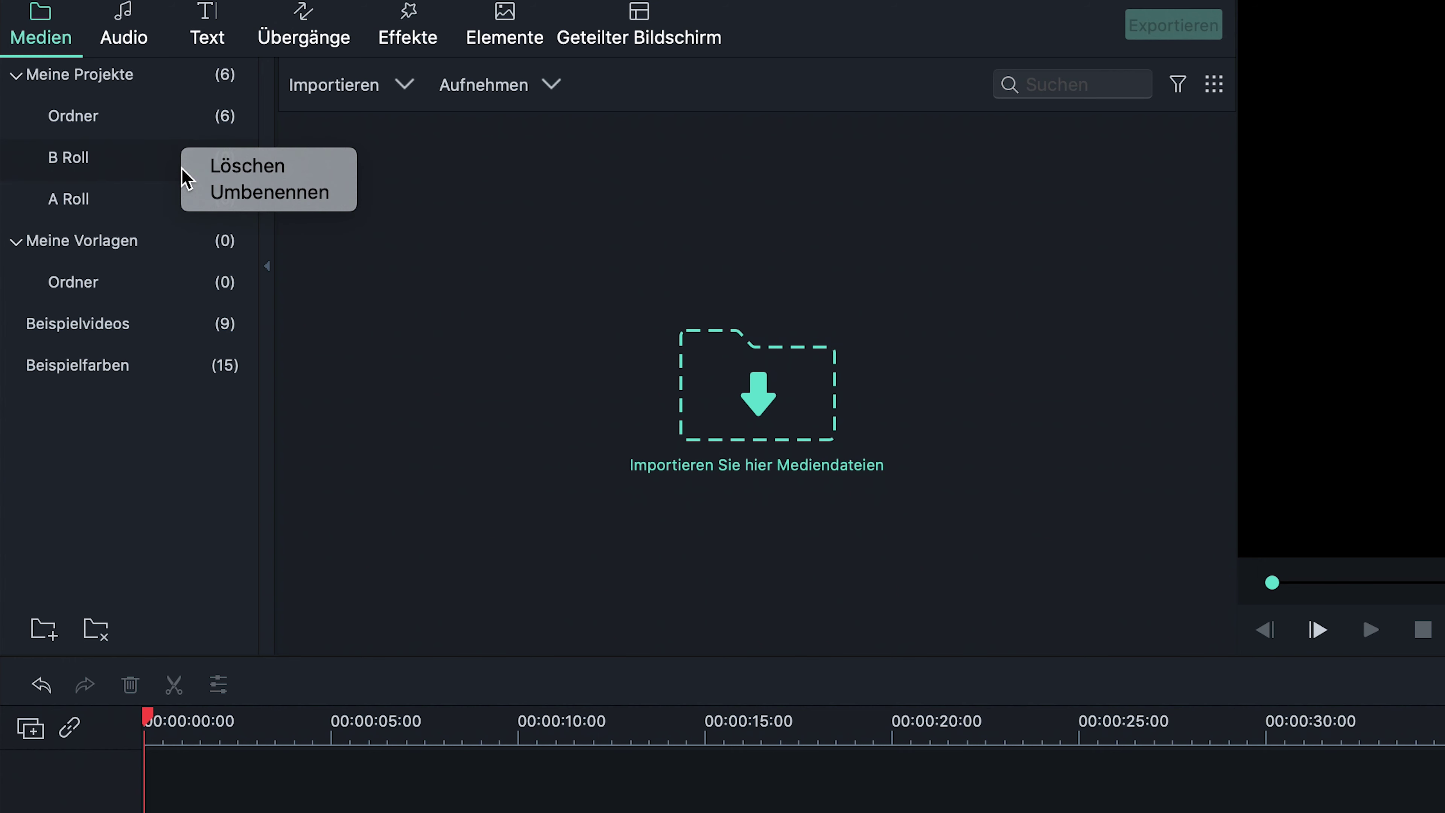
click(184, 176)
right_click(184, 177)
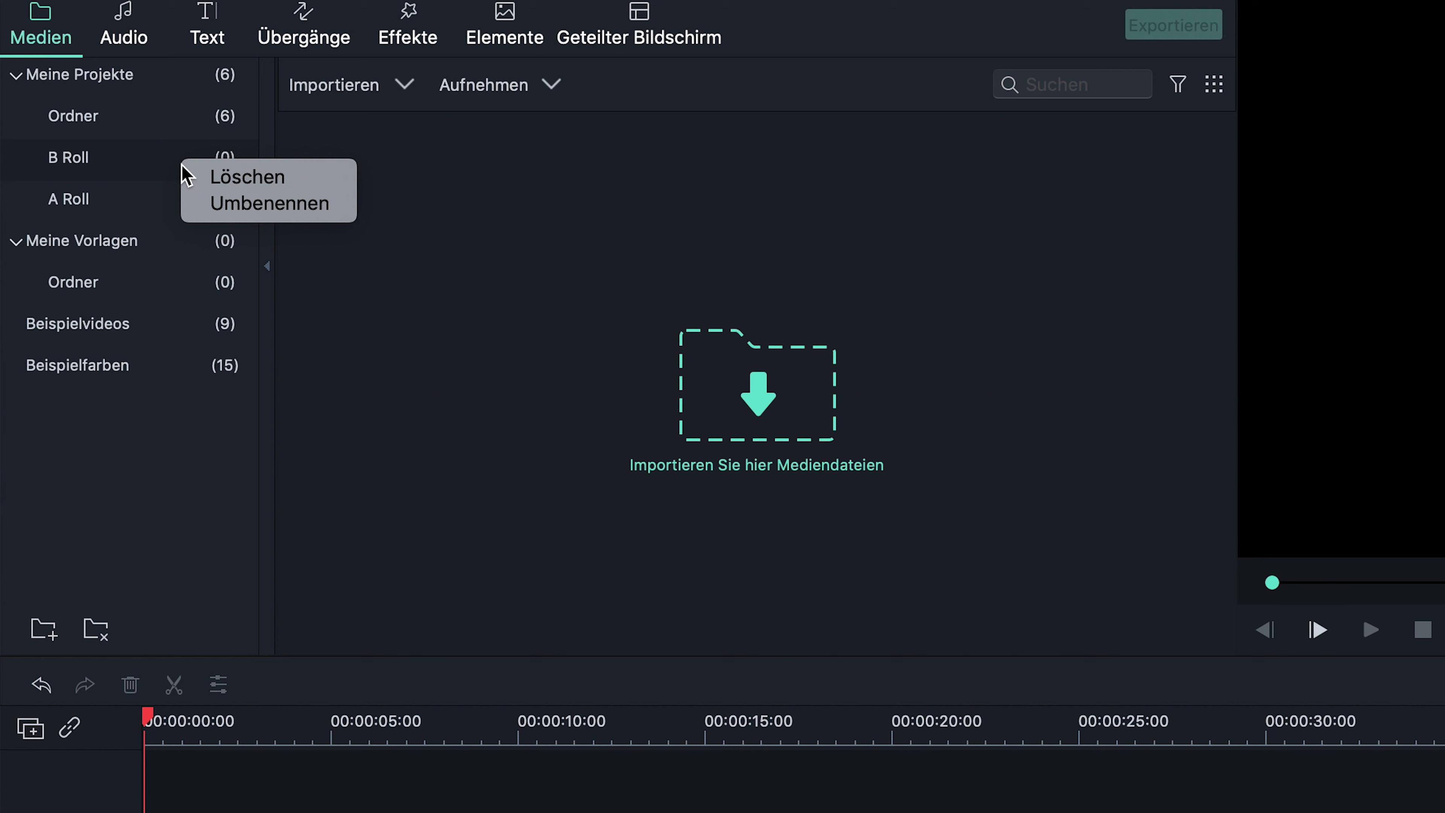
click(328, 209)
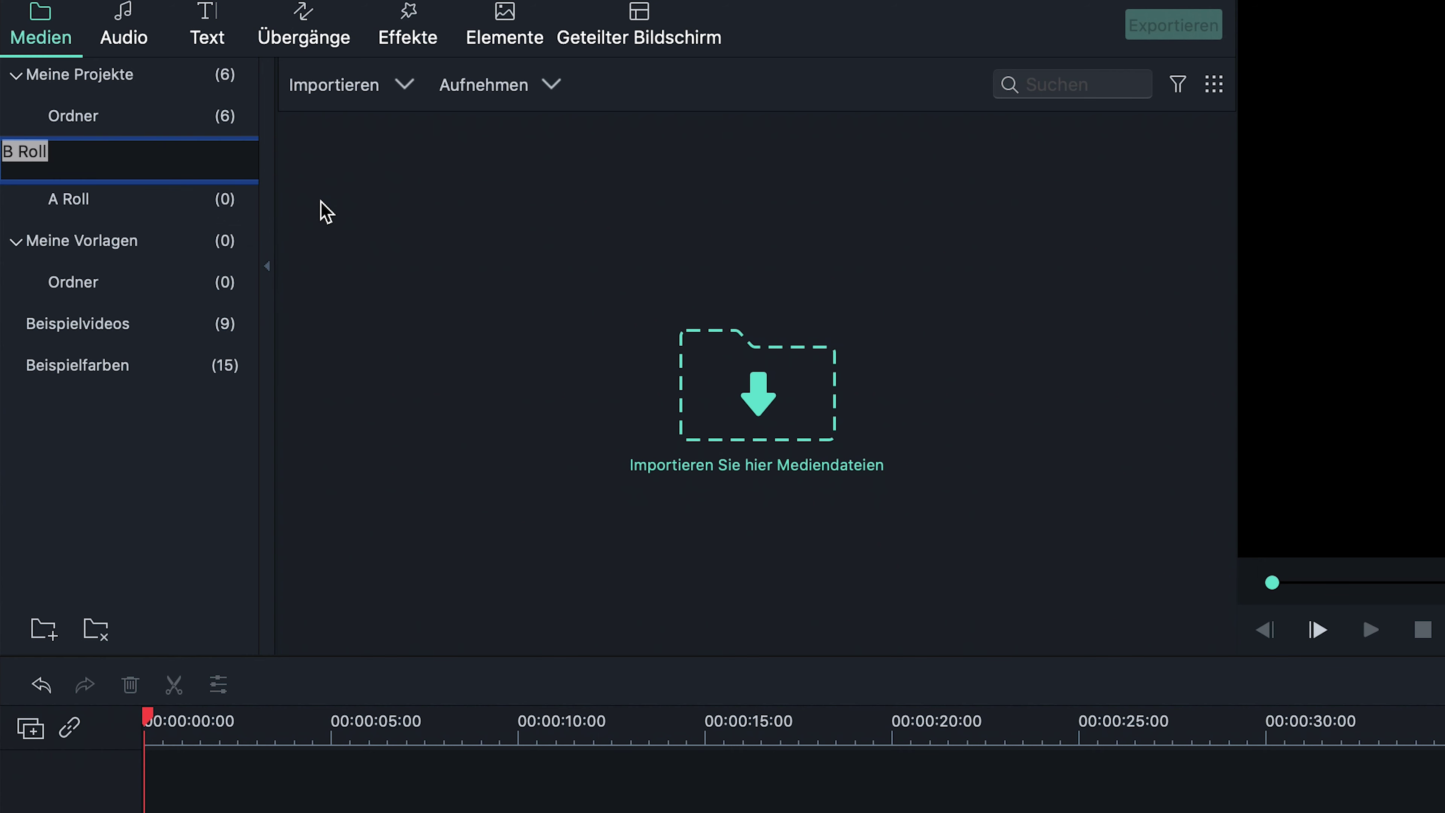
text(C Ro)
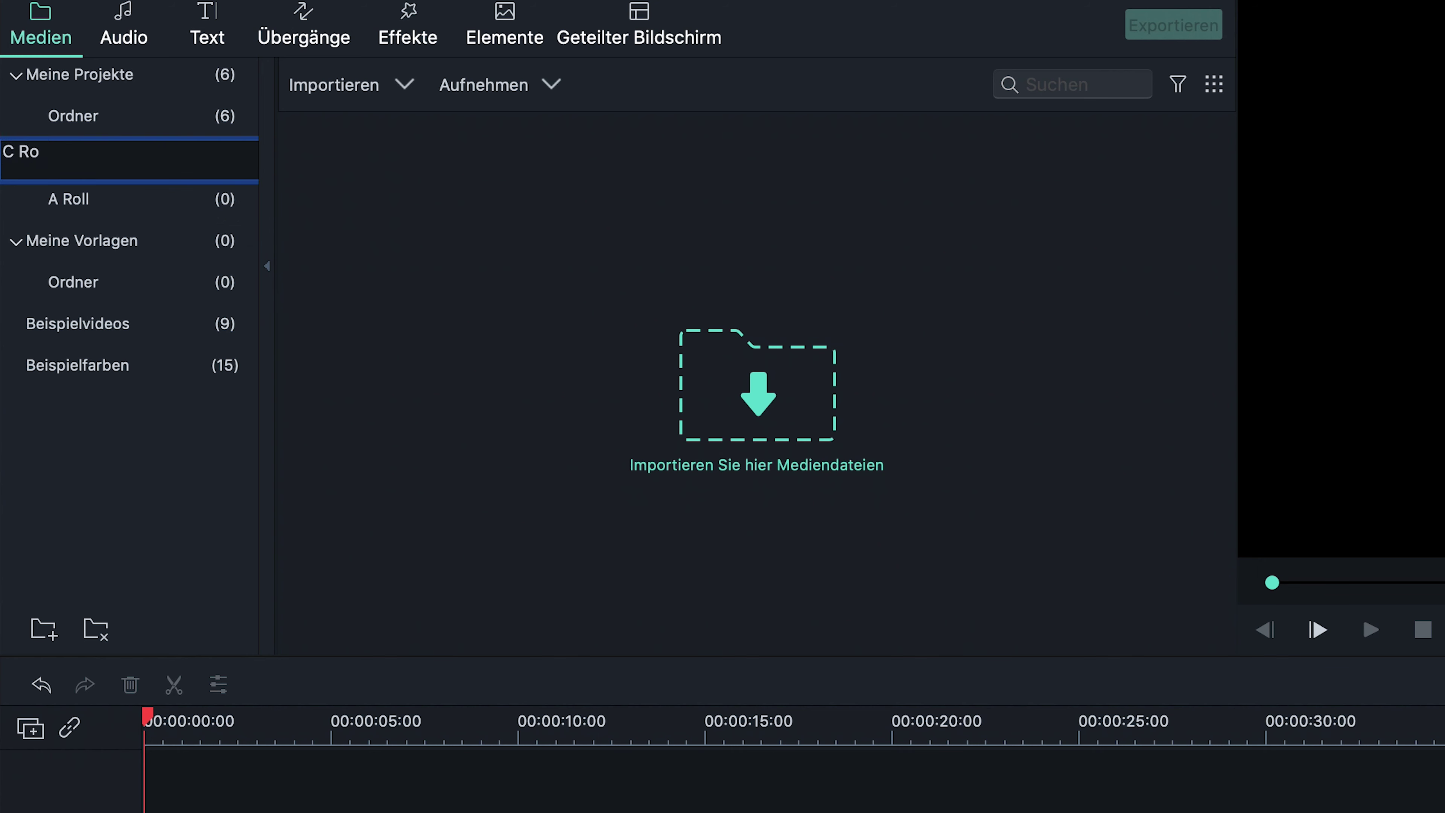
text(ll)
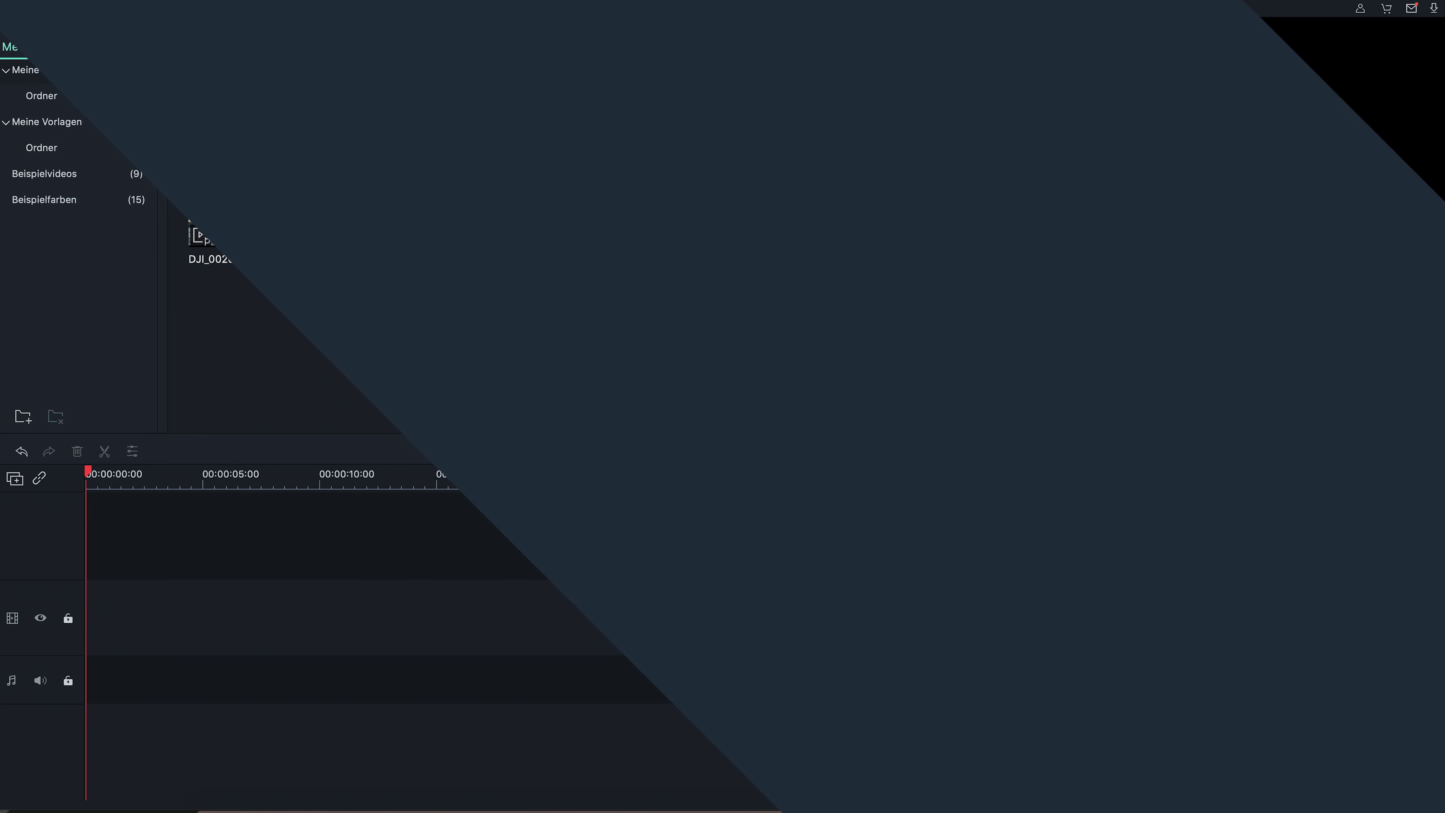